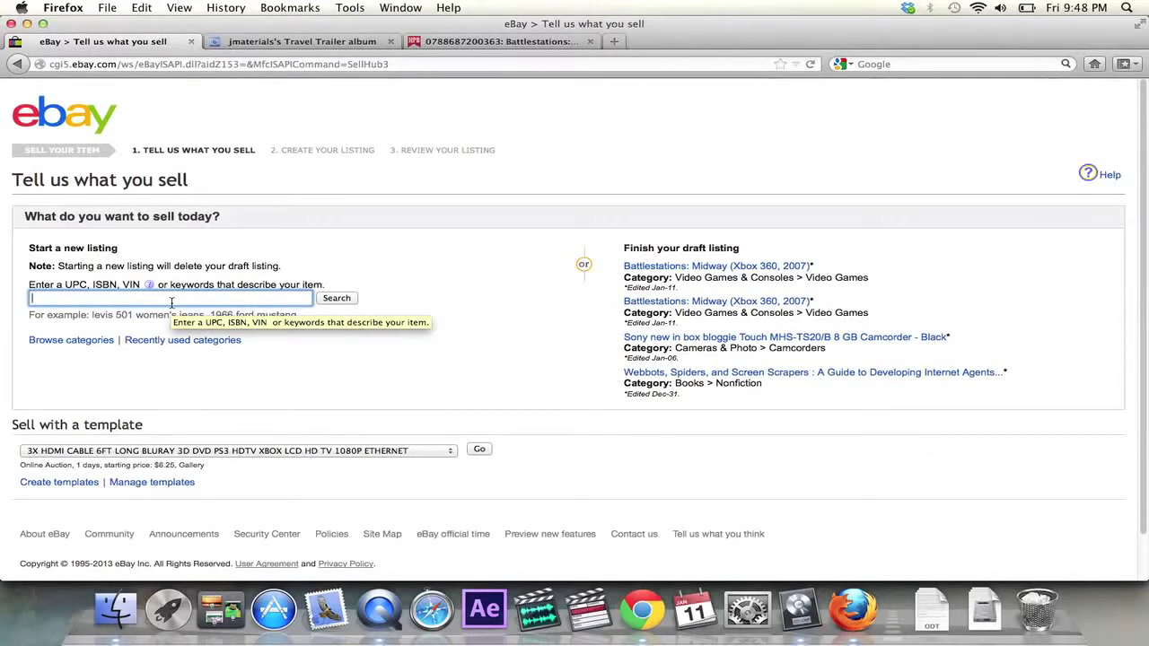
pyautogui.press('super+v')
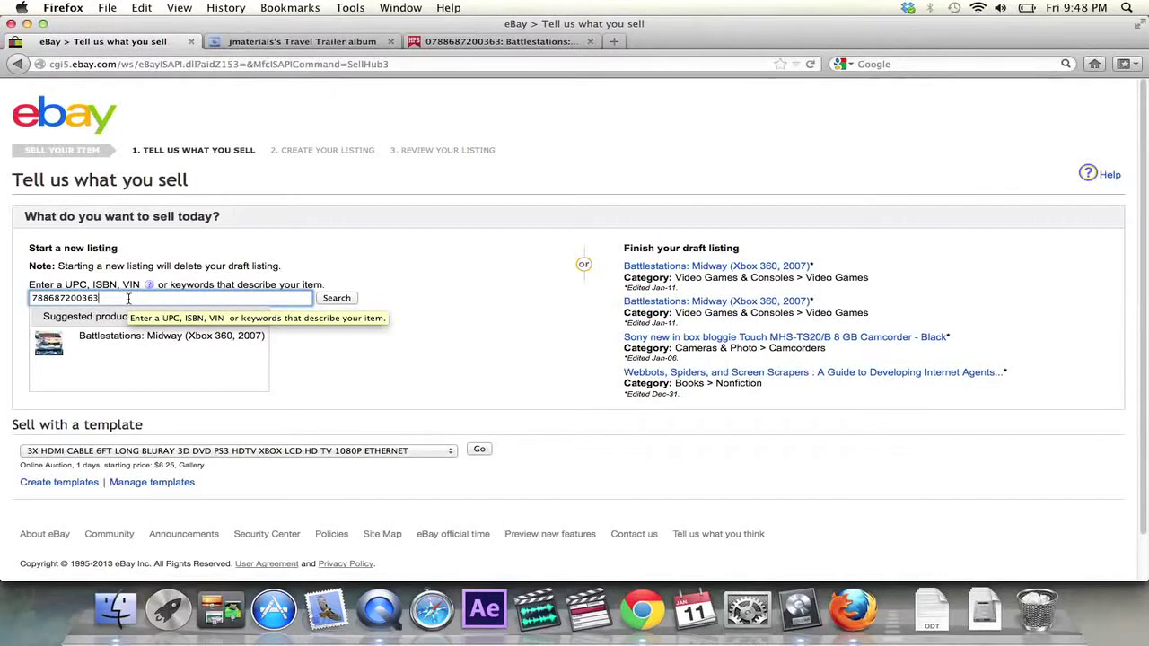
pyautogui.click(158, 339)
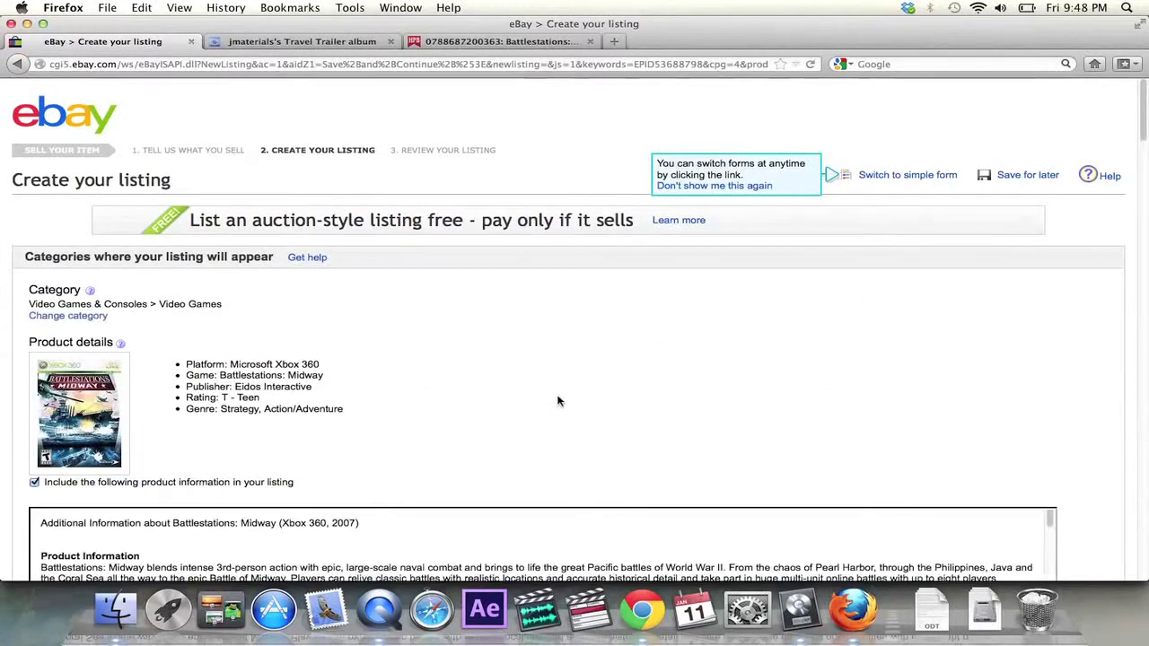
# - Enter "This item is in very good condition." as the item description of the listing
pyautogui.scroll(-5, 557, 401)
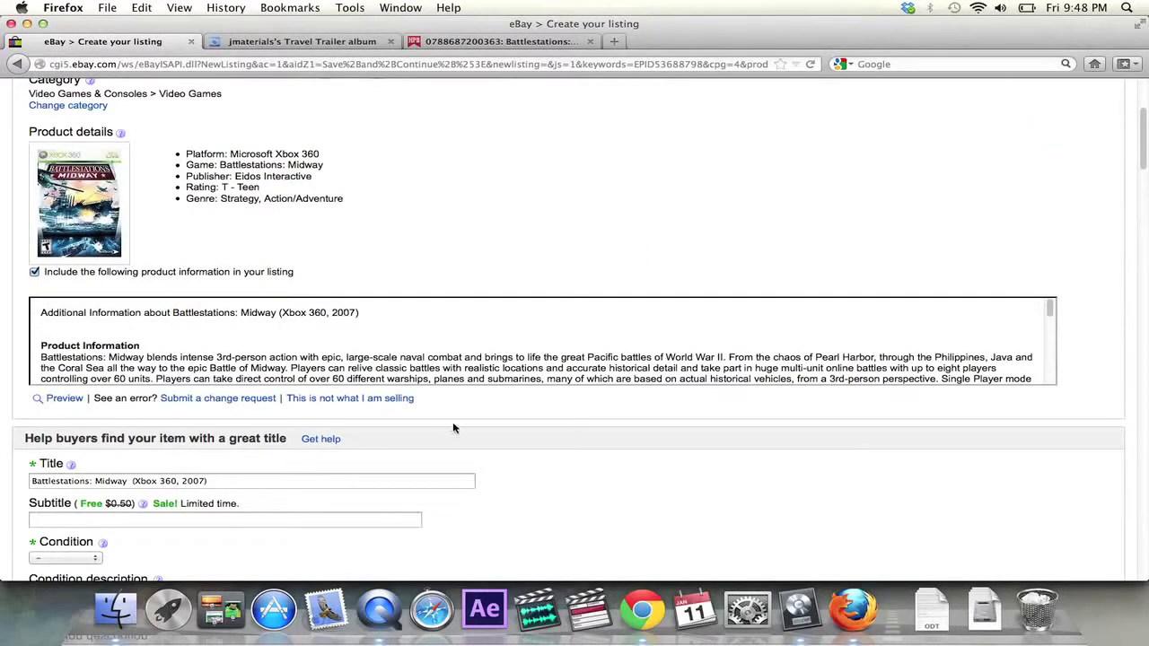
pyautogui.scroll(-3, 592, 494)
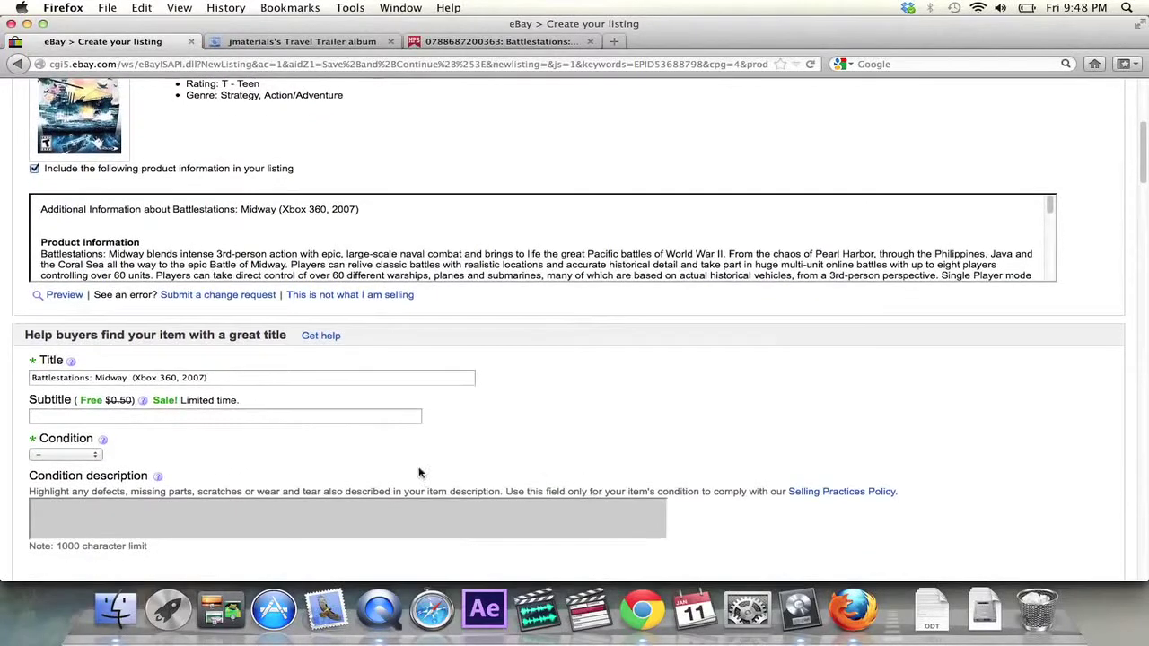
pyautogui.scroll(-10, 375, 449)
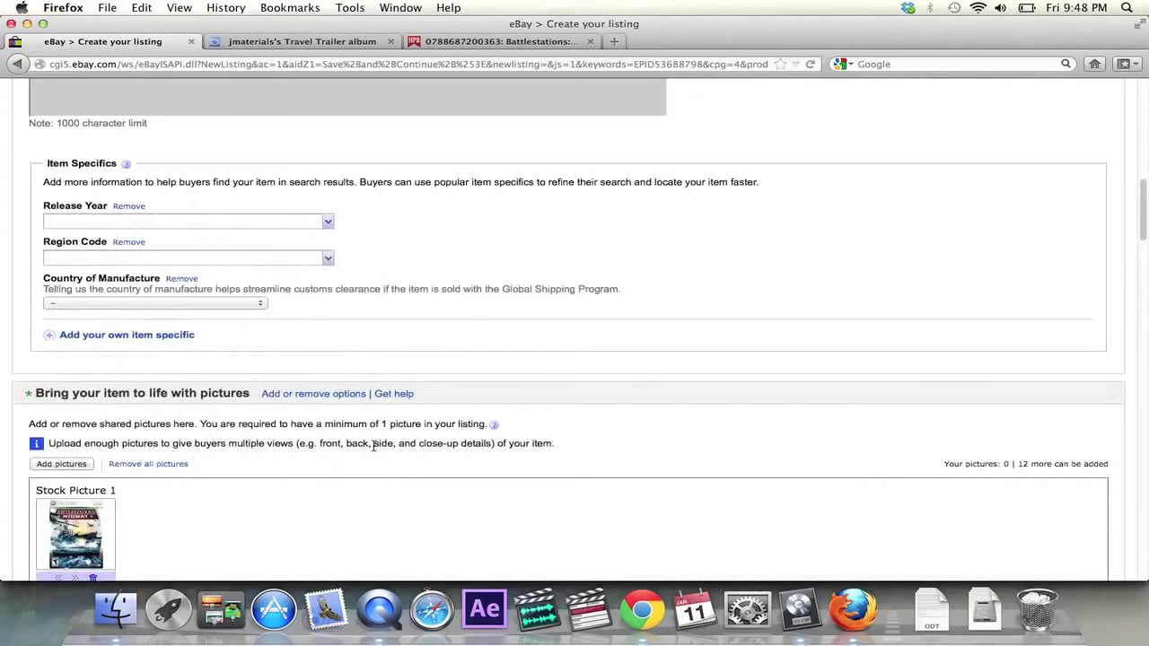
pyautogui.scroll(-9, 476, 449)
pyautogui.click(355, 396)
pyautogui.scroll(-4, 354, 396)
pyautogui.scroll(1, 354, 396)
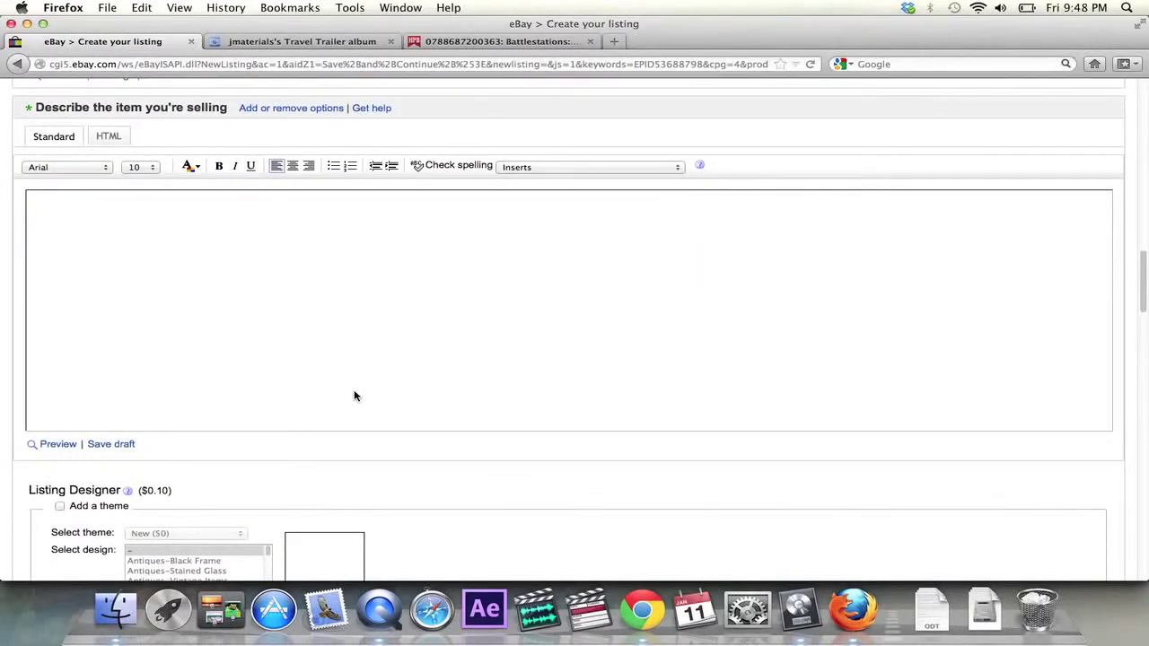
pyautogui.write('This item is in very good condition.')
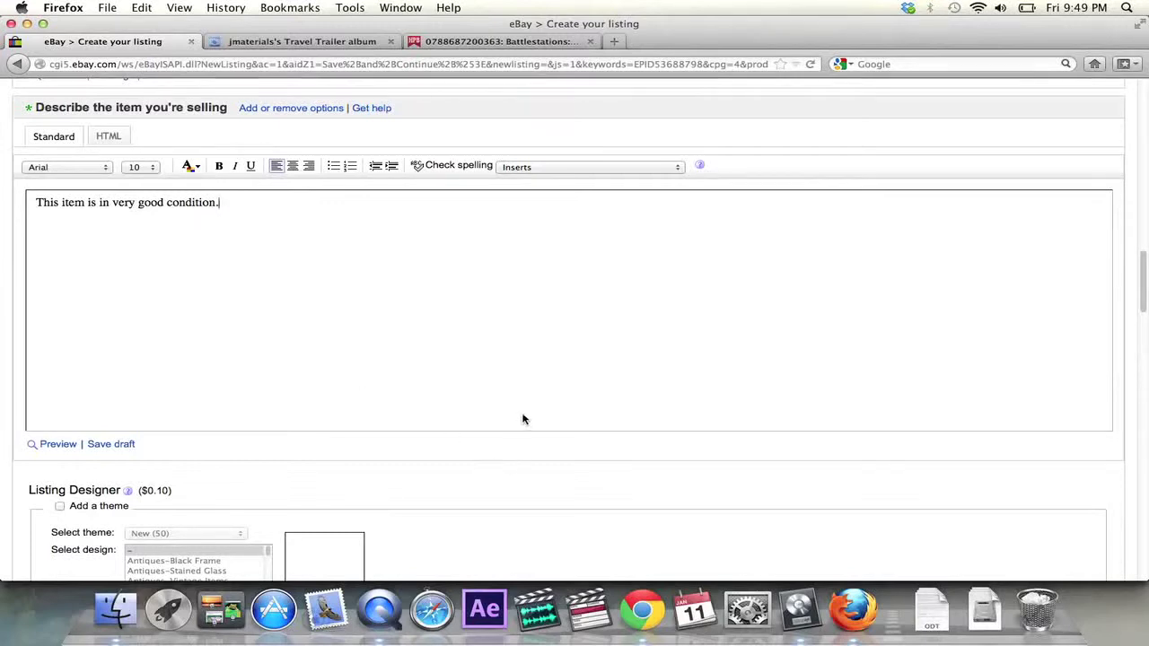
# - Switch to Photobucket and open the kitchen sink photo in the Travel Trailer album
pyautogui.scroll(2, 523, 419)
pyautogui.scroll(5, 523, 419)
pyautogui.scroll(-6, 523, 419)
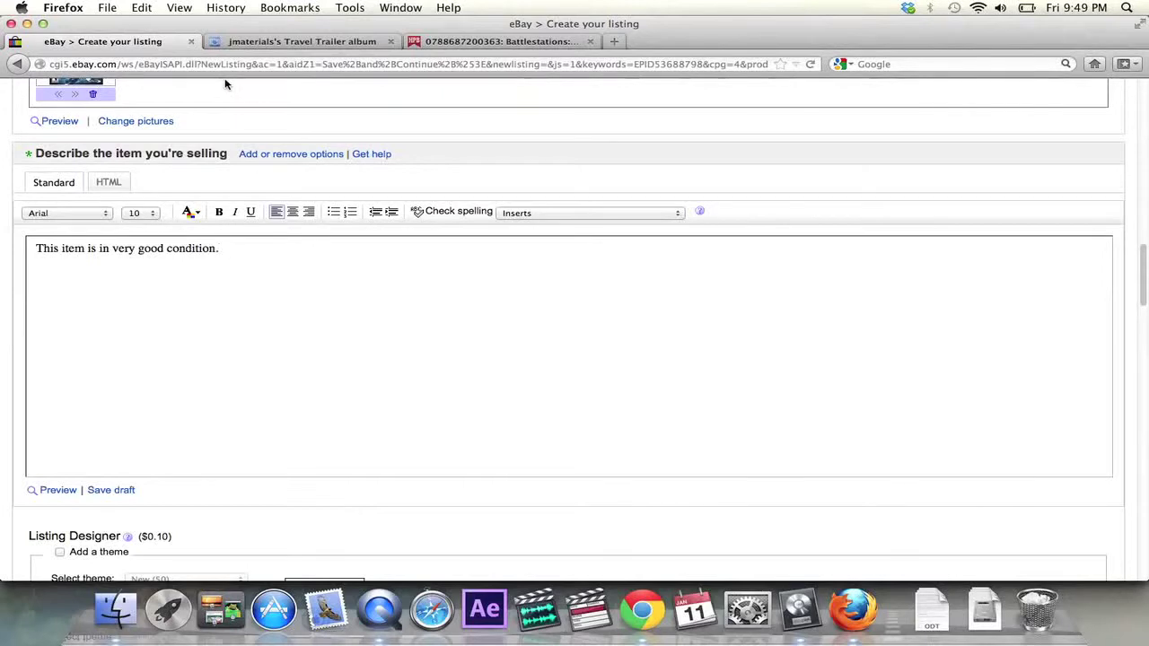
pyautogui.click(266, 43)
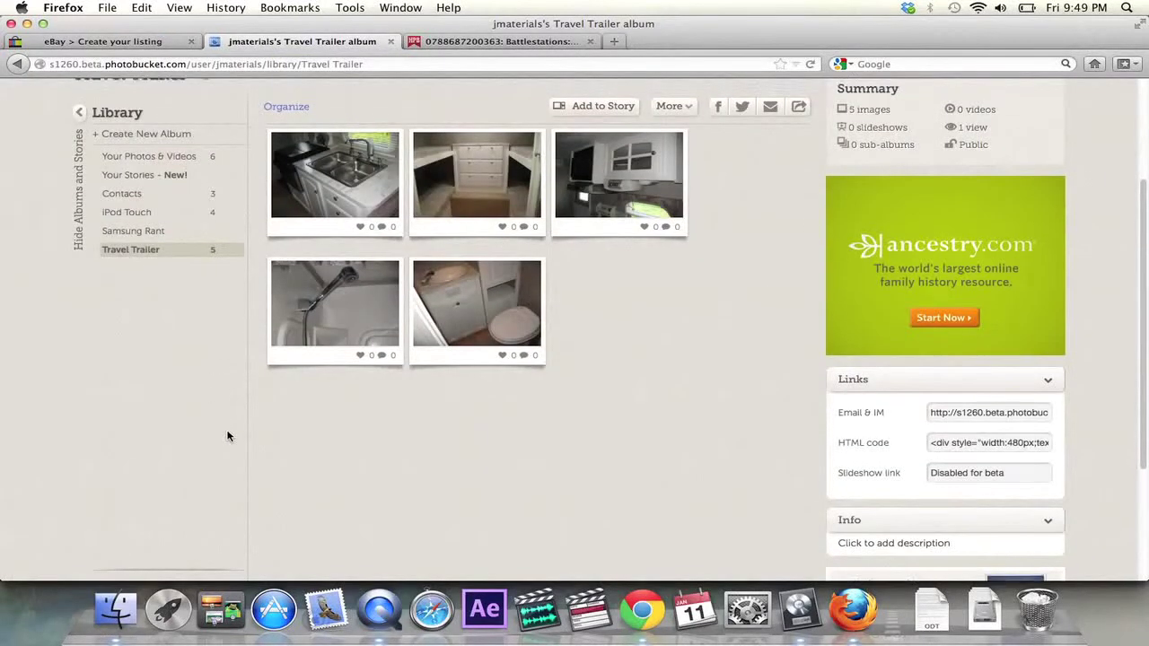
pyautogui.scroll(3, 227, 436)
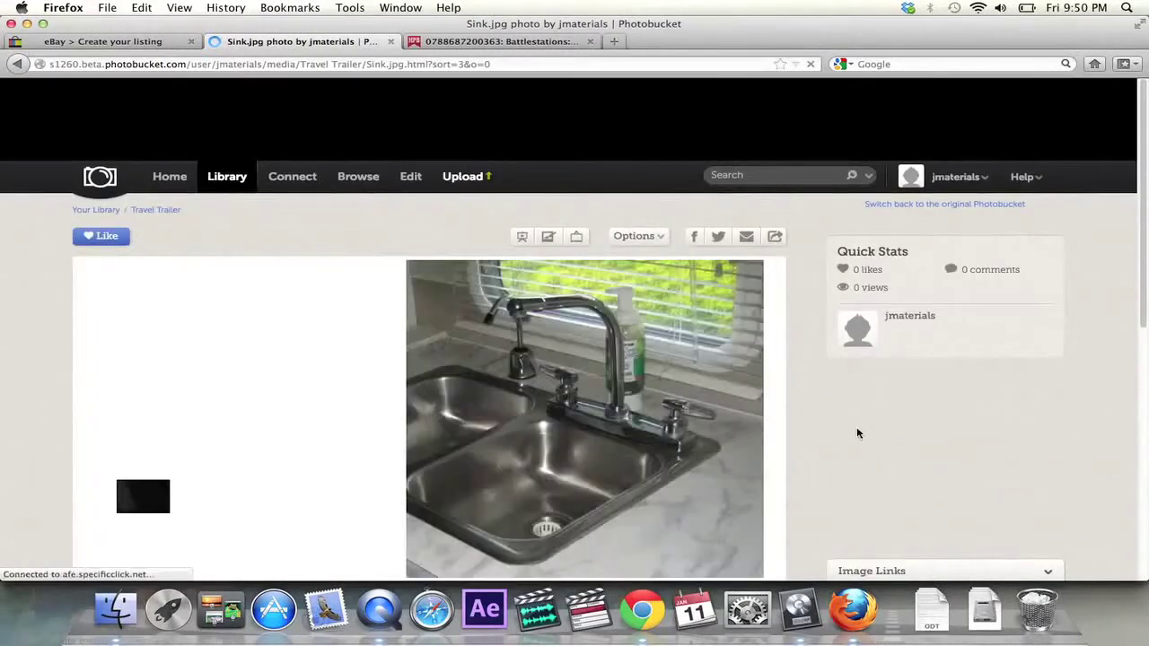
# - Copy the HTML code of the Sink.jpg photo from its image links
pyautogui.scroll(-2, 870, 431)
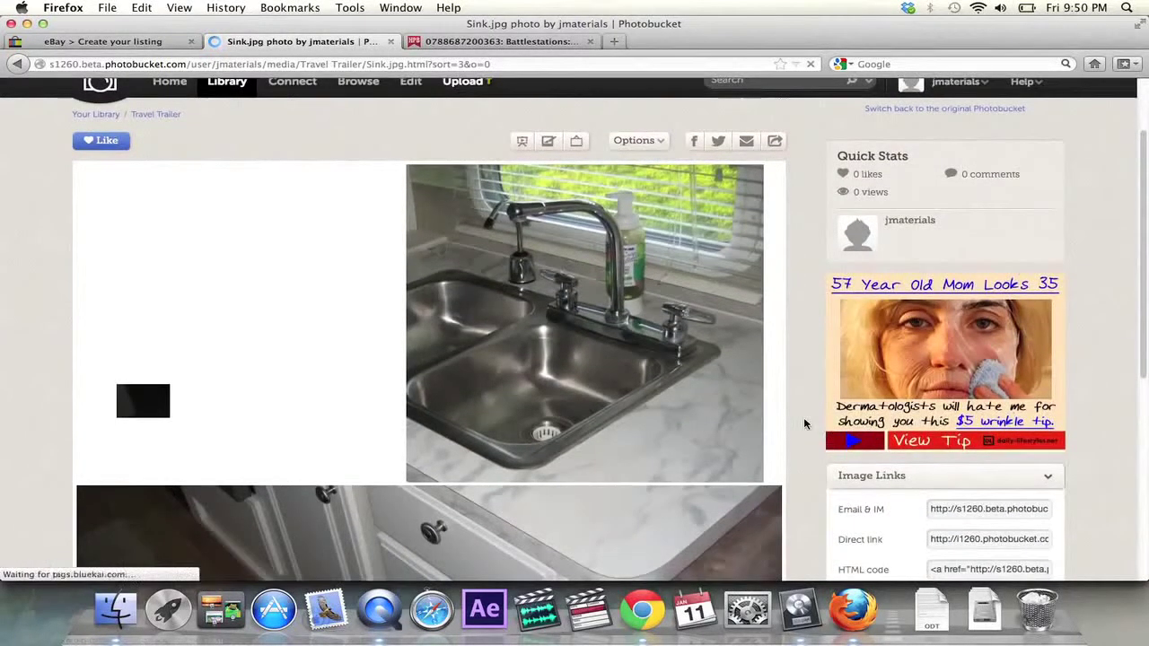
pyautogui.scroll(-2, 802, 424)
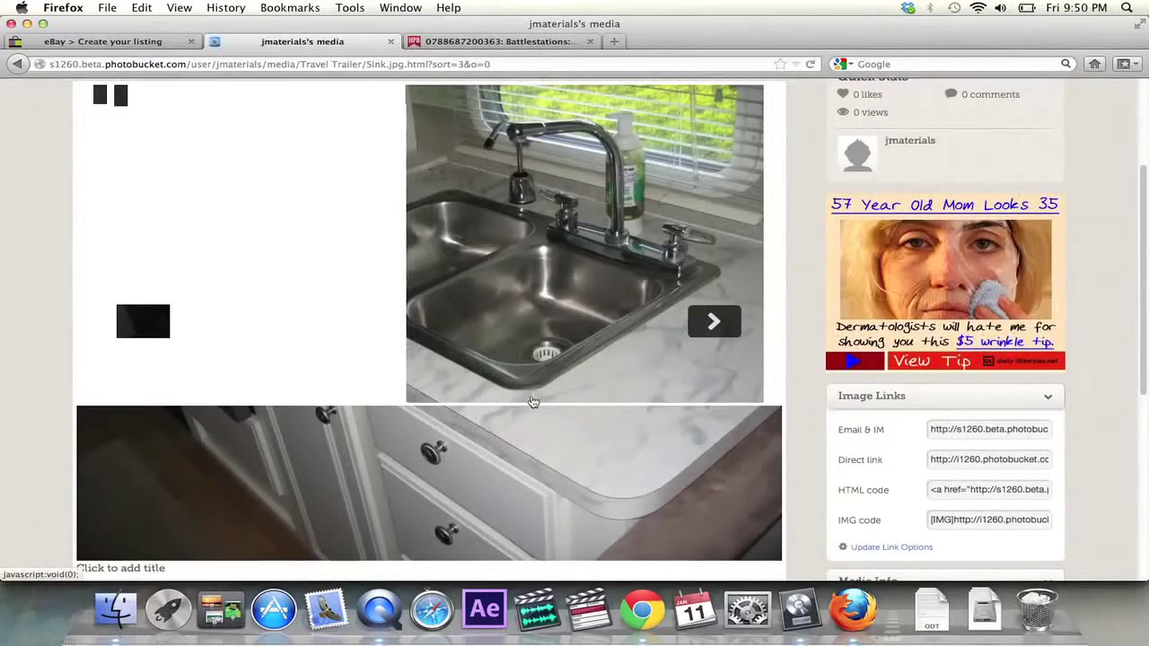
pyautogui.scroll(4, 41, 388)
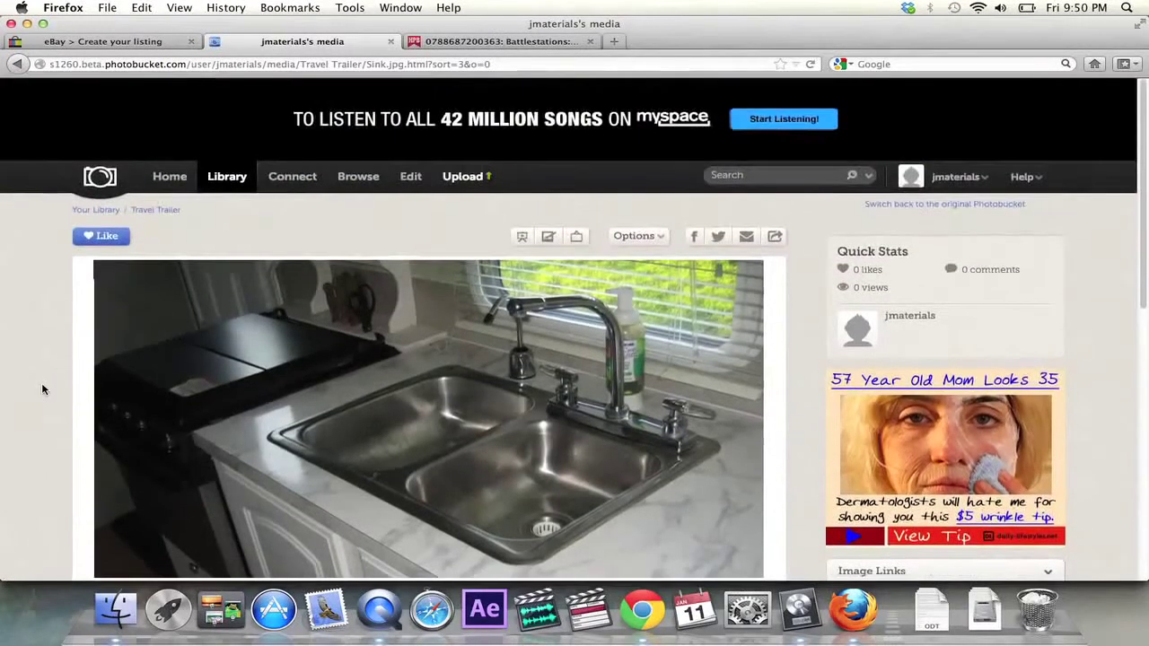
pyautogui.scroll(-2, 41, 388)
pyautogui.scroll(-2, 41, 389)
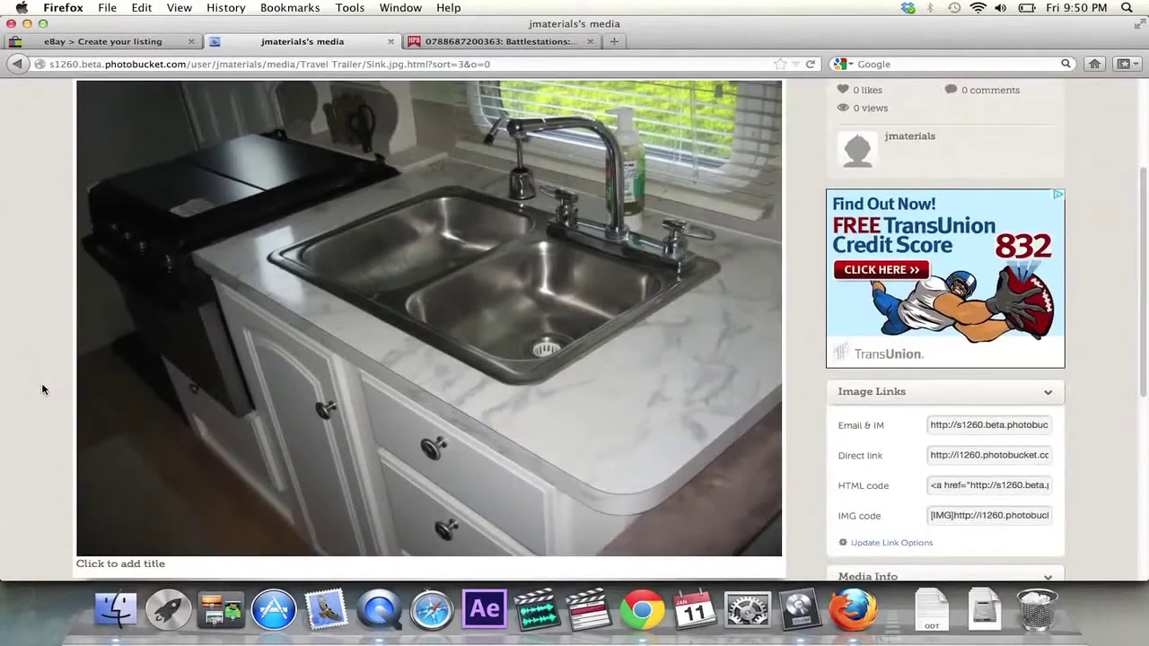
pyautogui.scroll(1, 42, 389)
pyautogui.scroll(-2, 42, 389)
pyautogui.scroll(1, 42, 388)
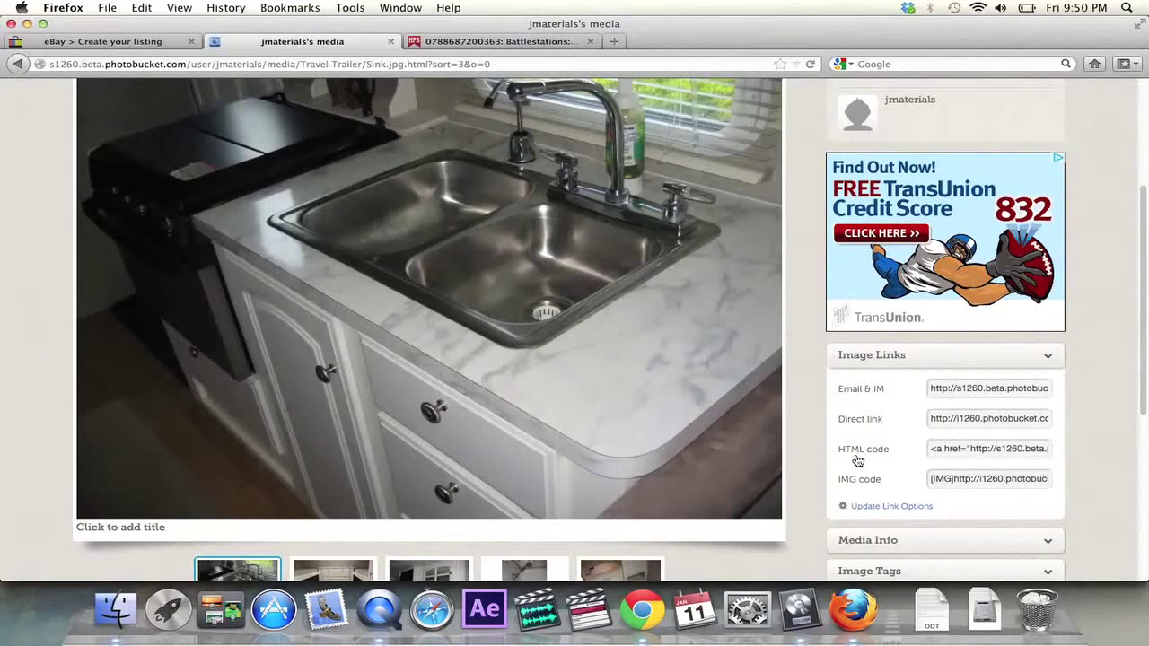
pyautogui.click(989, 456)
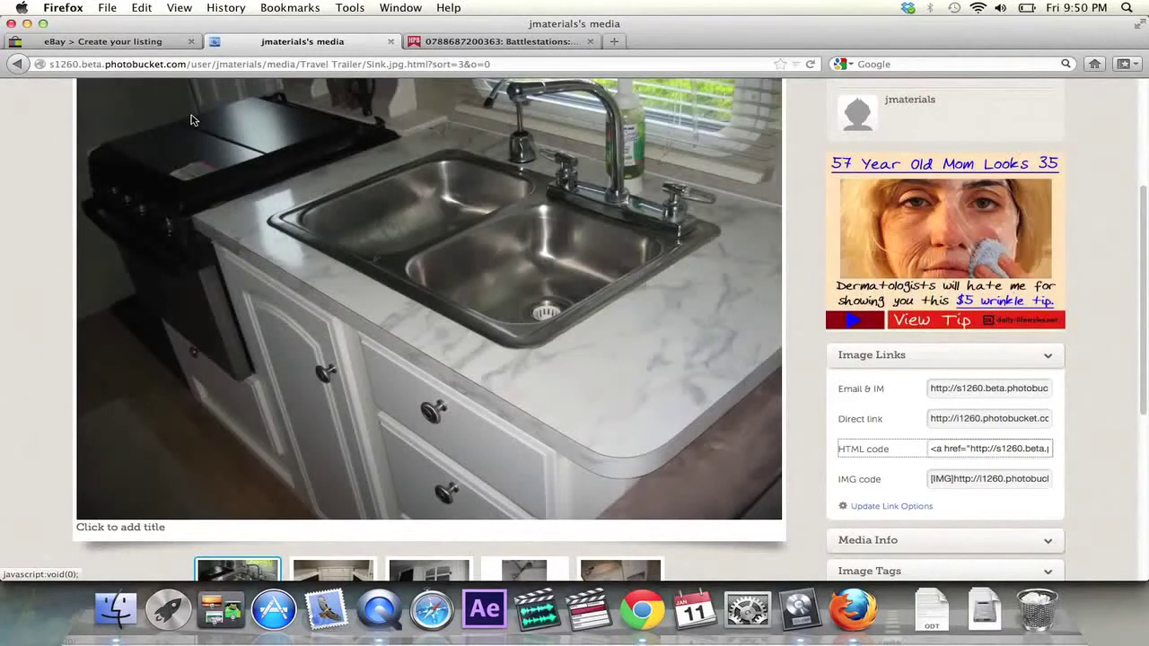
# - Return to the eBay listing and start a new paragraph below the description sentence
pyautogui.click(106, 42)
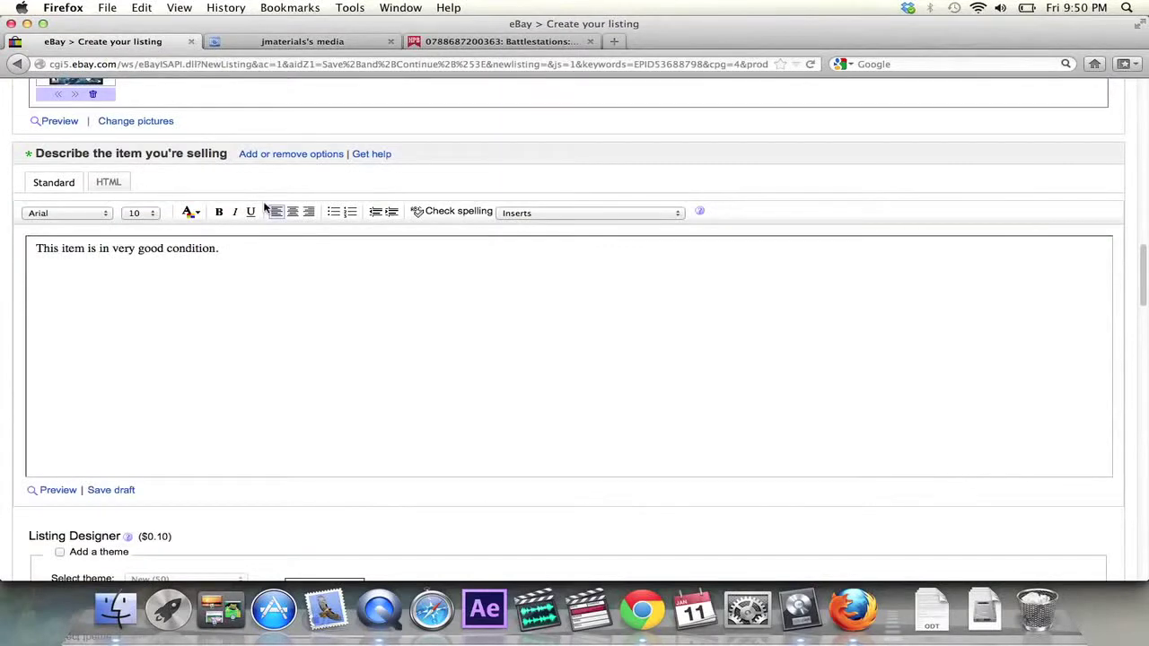
pyautogui.click(269, 254)
pyautogui.scroll(1, 256, 264)
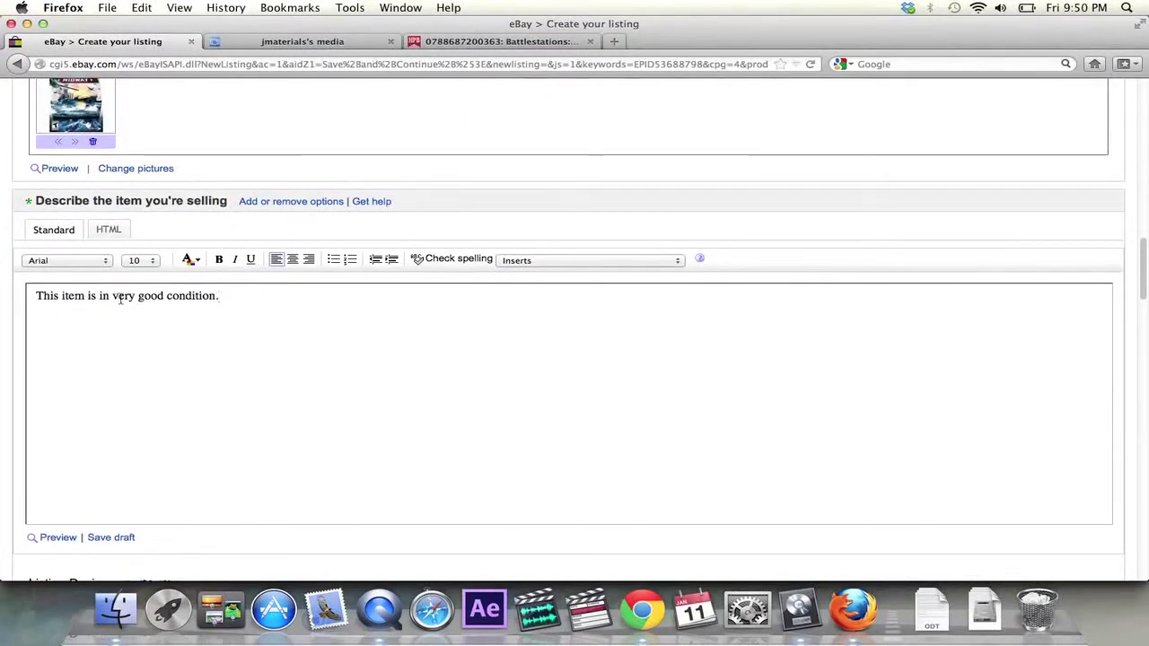
pyautogui.press('Return')
# - Embed the sink photo below the description sentence by adding its copied code to the HTML source, and view the rendered image
pyautogui.write('<a href="http://s1260.beta.photobucket.com/user/jmaterials/media/Travel%20Trailer/Sink.jpg.html" target="_blank"><img src="http://i1260.photobucket.com/albums/ii571/jmaterials/Travel%20Trailer/Sink.jpg" border="0" alt="Photobucket"/></a>')
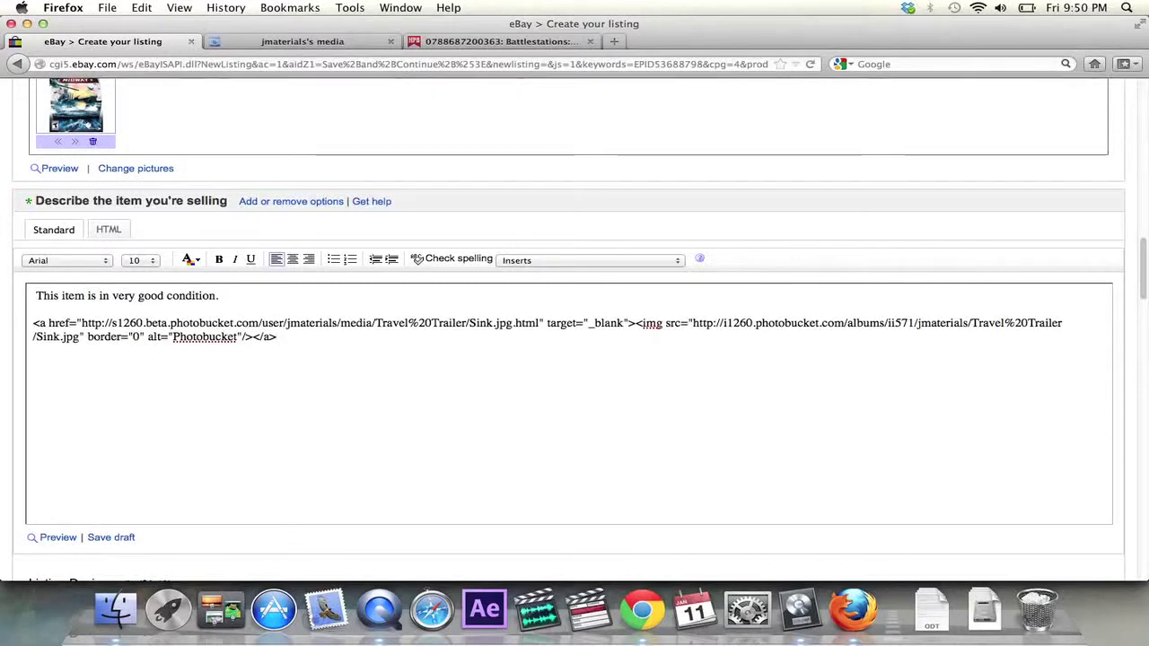
pyautogui.press('super+z')
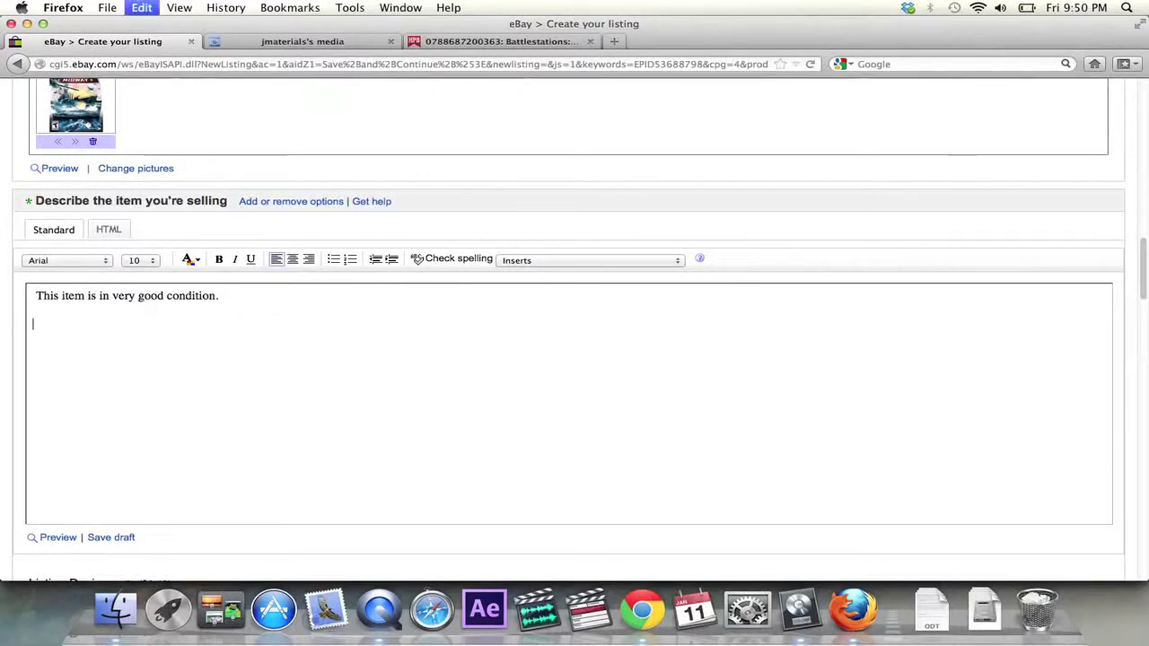
pyautogui.click(111, 232)
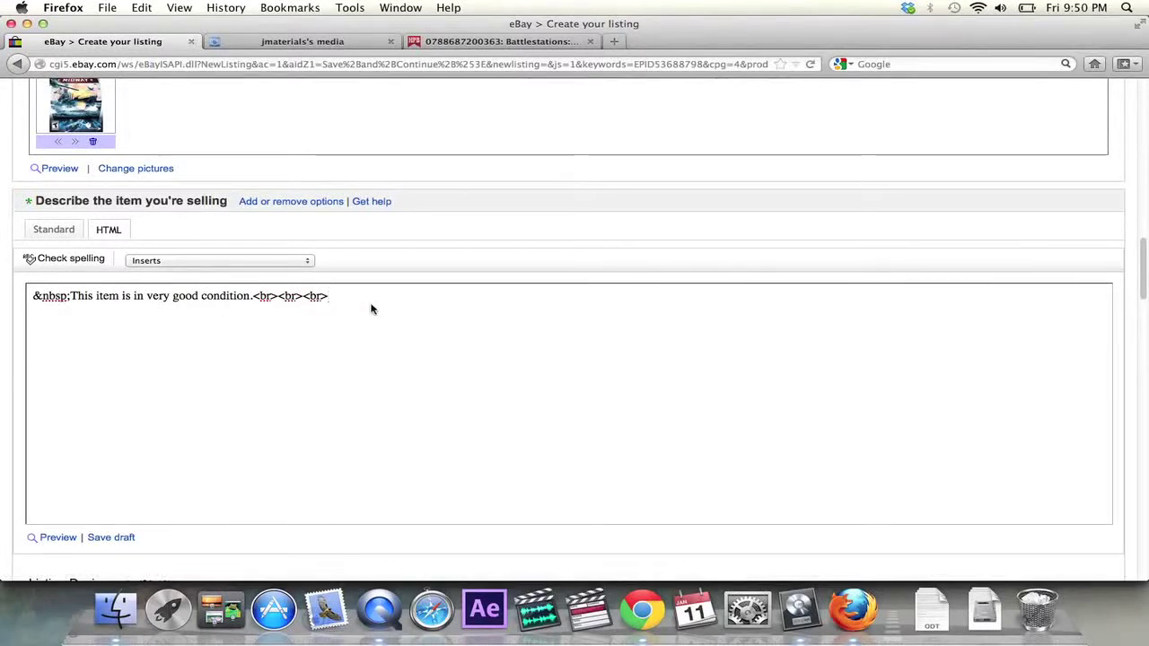
pyautogui.write('<a href="http://s1280.beta.photobucket.com/user/jmaterials/media/Travel%20Trailer/Sink.jpg.html" target="_blank"><img src="http://i1280.photobucket.com/albums/ss71/jmaterials/Travel%20Trailer/Sink.jpg" border="0" alt="Photobucket"></a>')
pyautogui.click(56, 229)
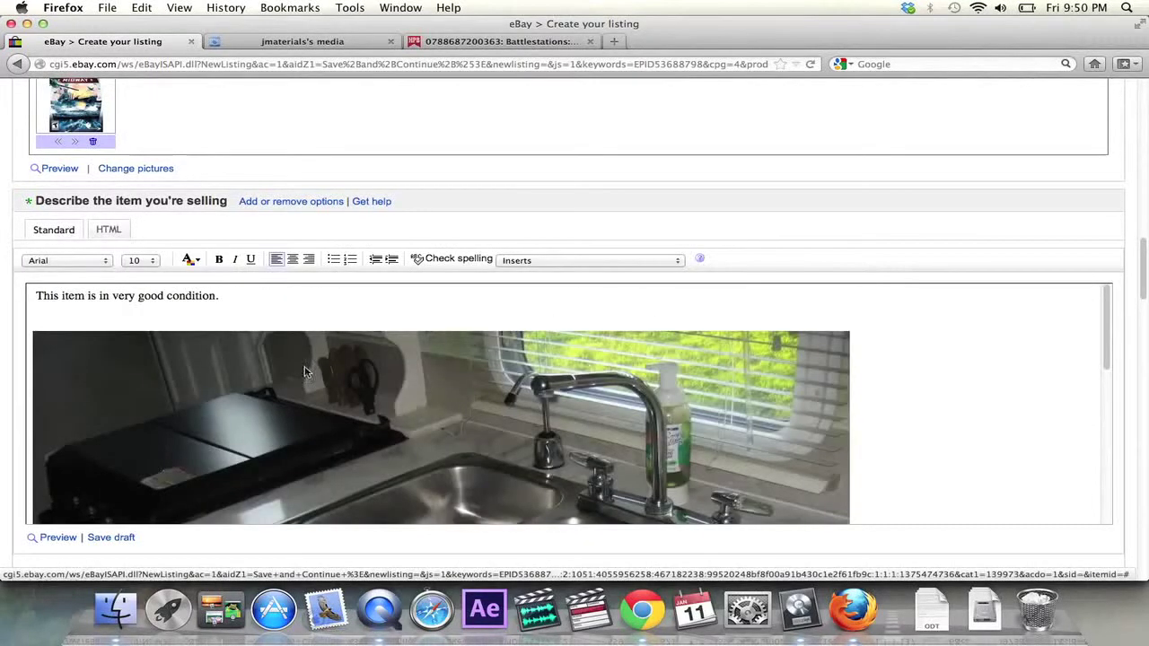
pyautogui.scroll(-2, 398, 385)
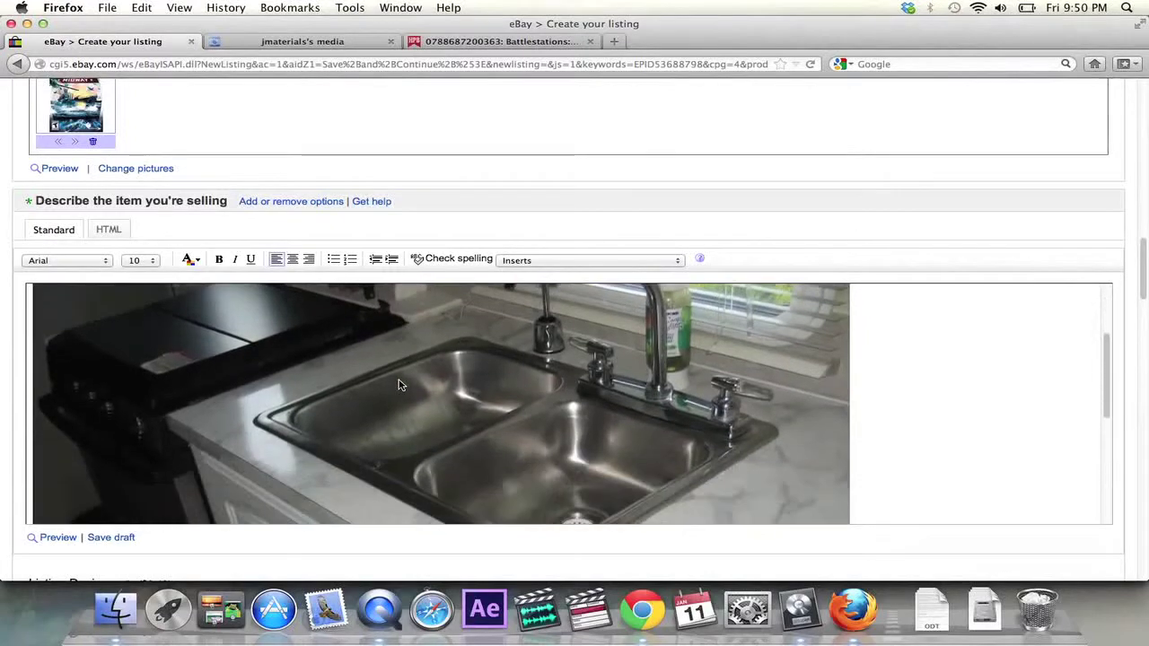
pyautogui.scroll(-2, 397, 385)
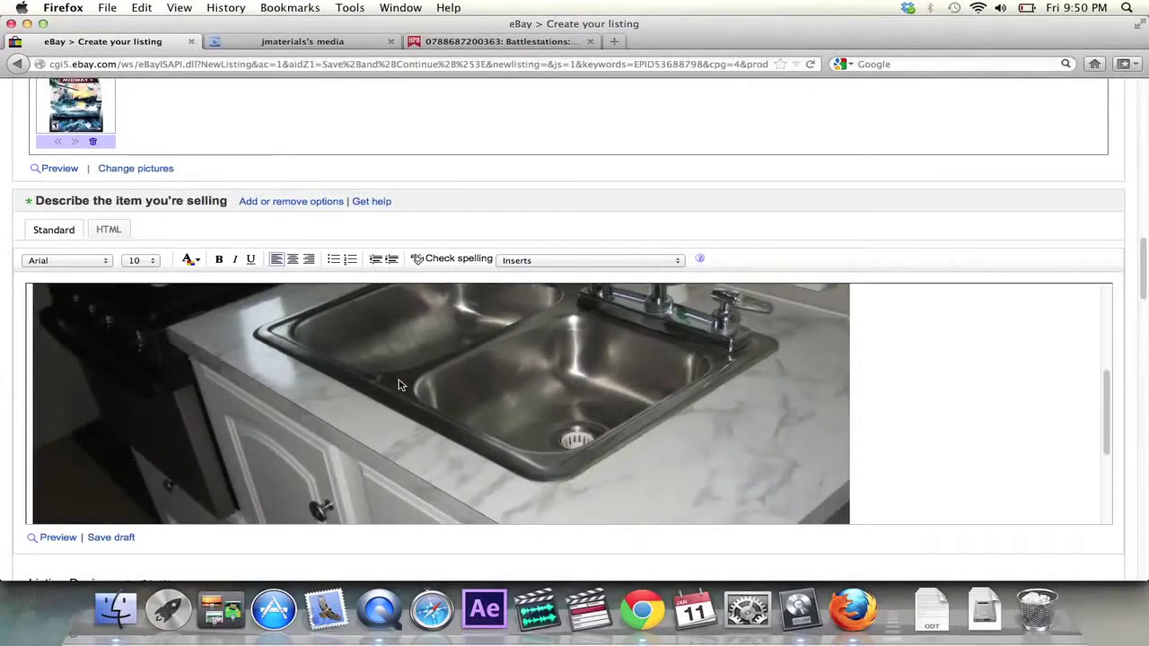
pyautogui.click(302, 42)
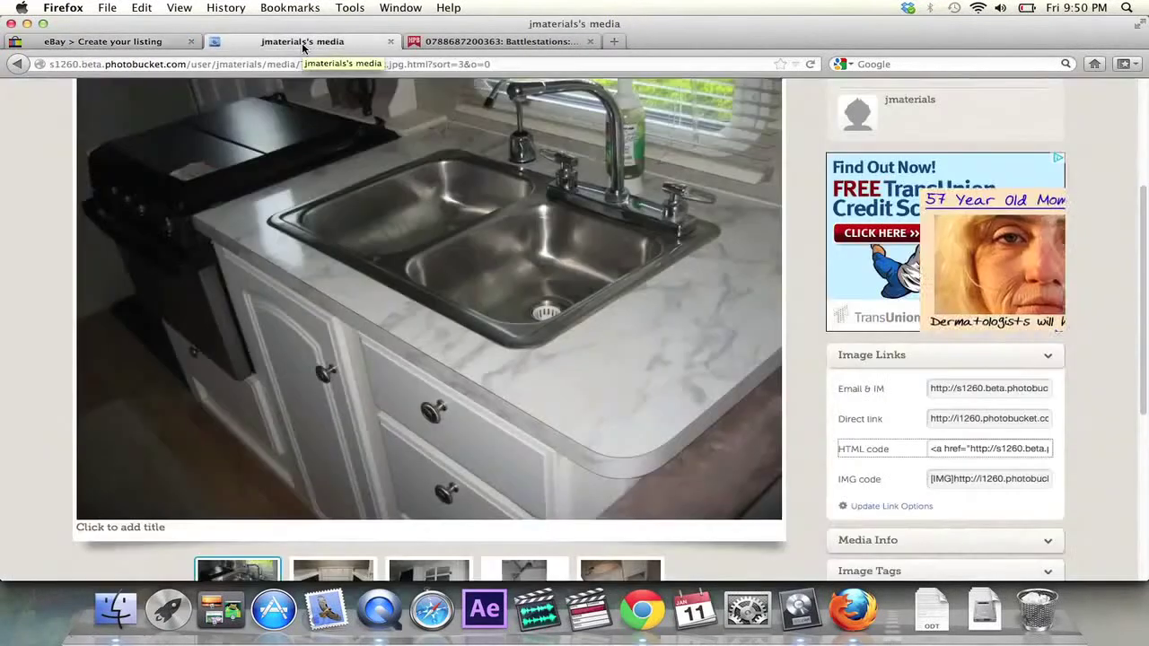
pyautogui.click(128, 40)
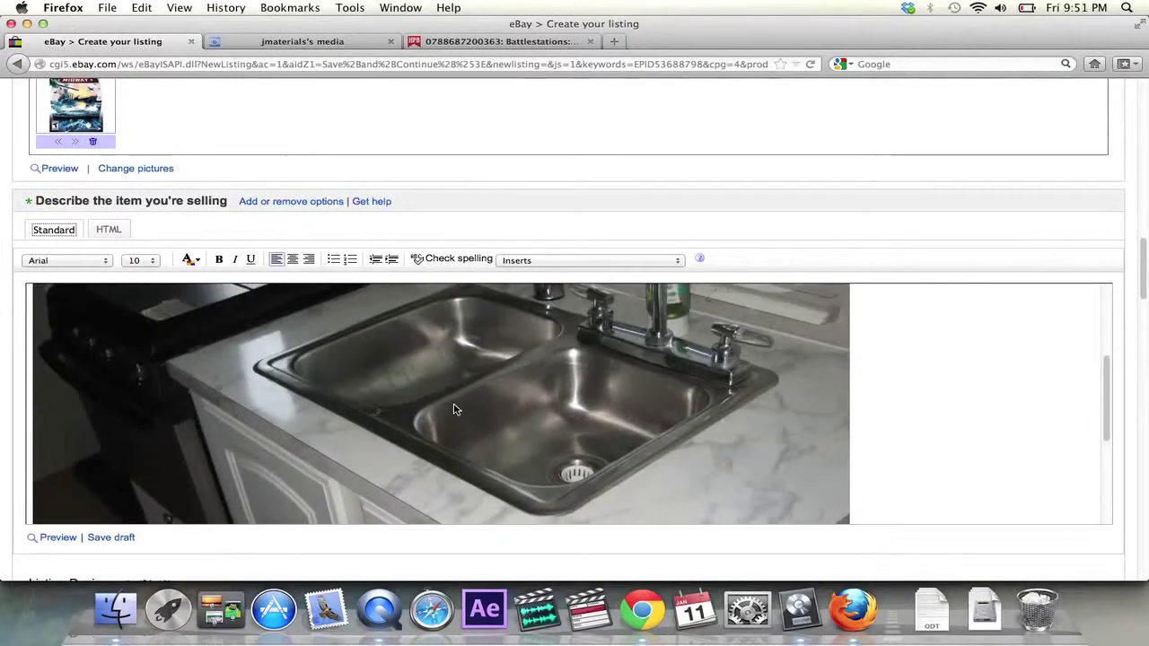
pyautogui.scroll(1, 454, 410)
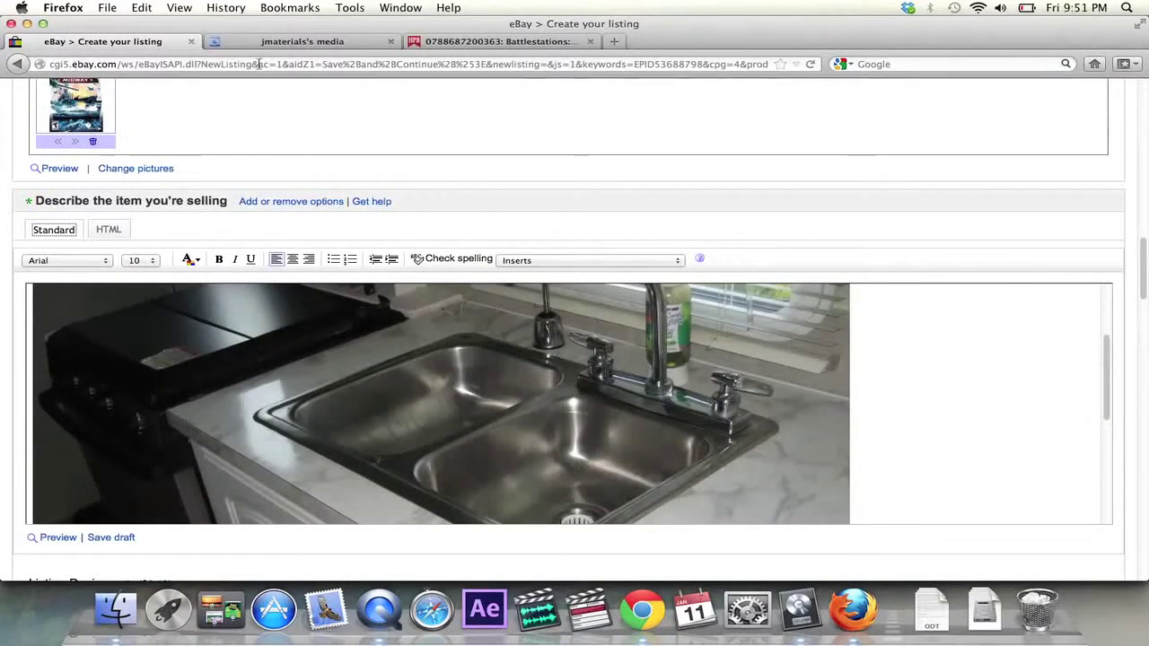
# - Switch to Photobucket, advance to the QuadBunks.jpg photo and copy its HTML code
pyautogui.click(297, 42)
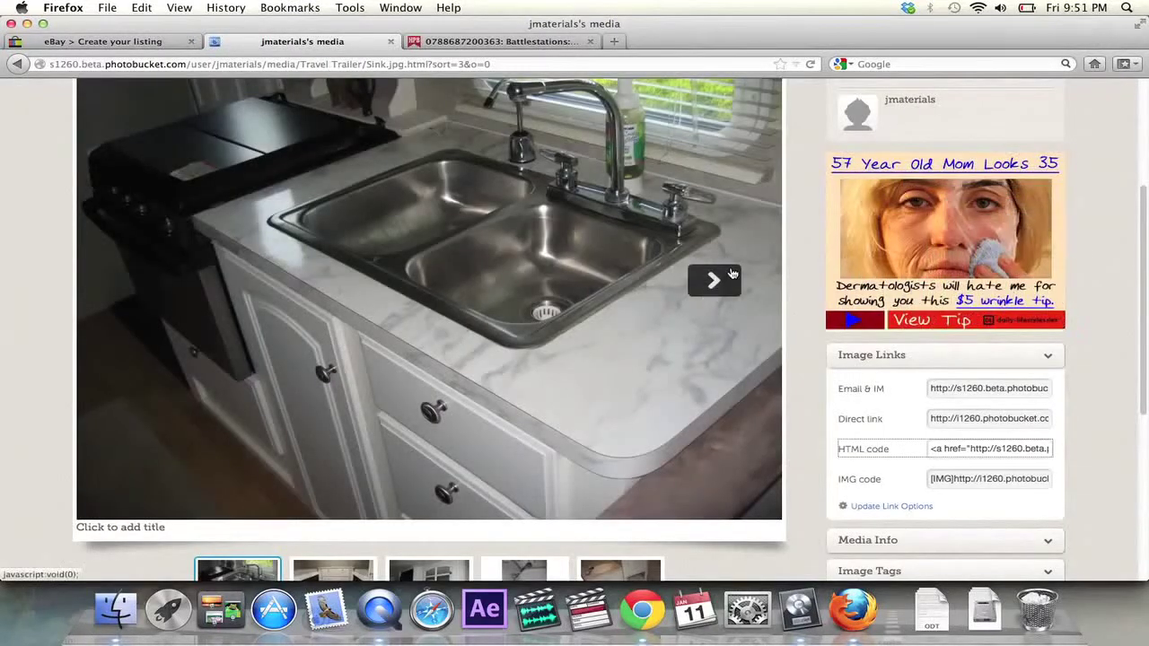
pyautogui.click(717, 279)
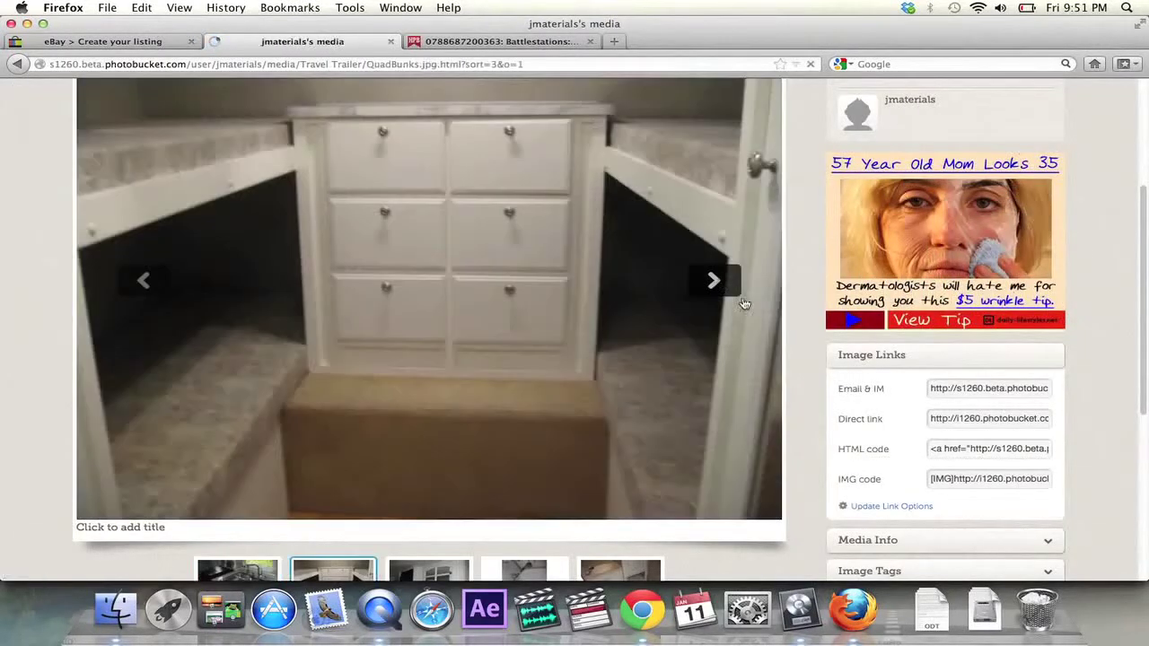
pyautogui.click(972, 458)
# - Append the copied QuadBunks photo code after the sink photo code in the eBay description's HTML source
pyautogui.click(104, 41)
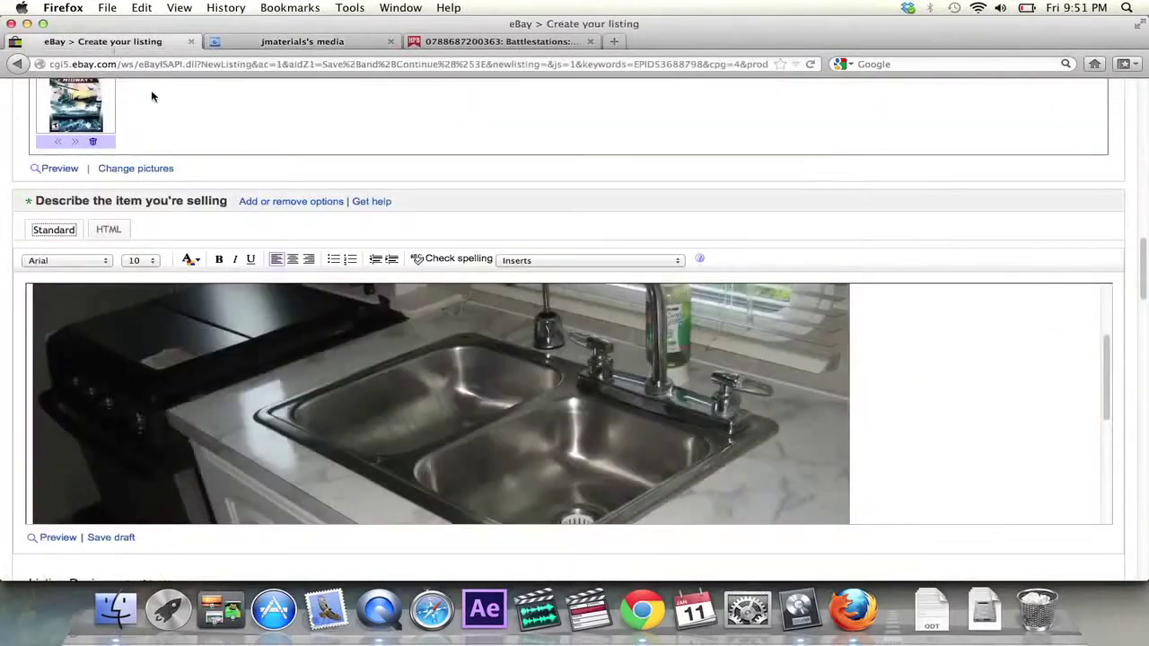
pyautogui.click(124, 230)
pyautogui.click(107, 230)
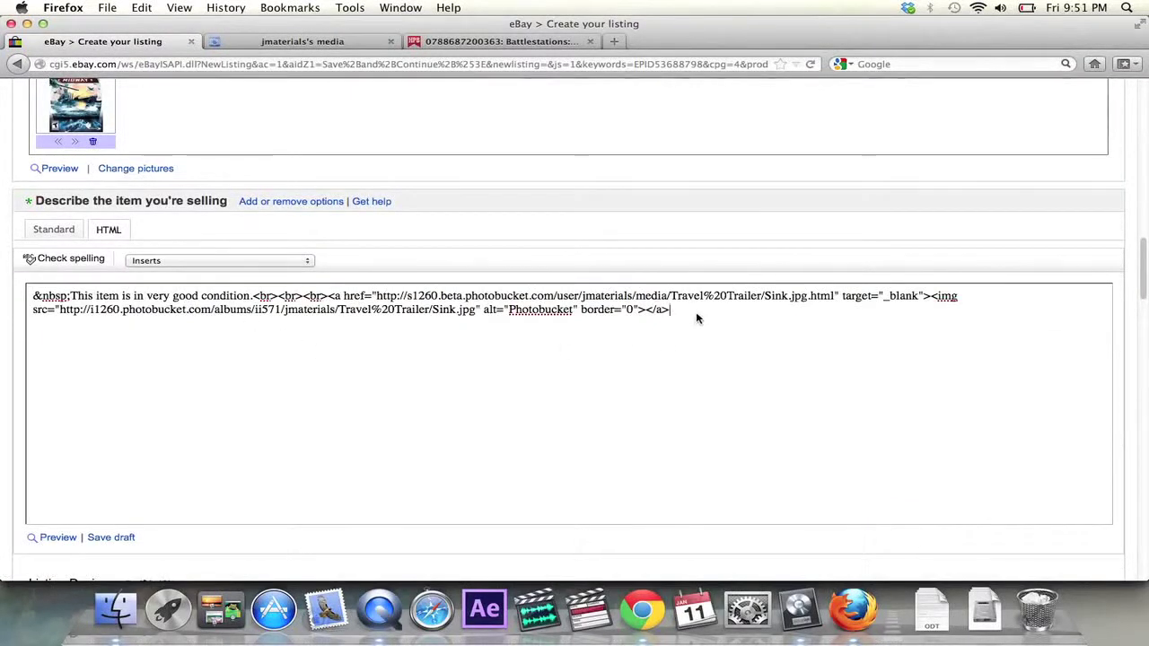
pyautogui.write('<a href="http://s1260.beta.photobucket.com/user/jmaterials/media/Travel%20Trailer/QuadBunks.jpg.html" target="_blank"><img src="http://i1260.photobucket.com/albums/ii571/jmaterials/Travel%20Trailer/QuadBunks.jpg" border="0" alt="Photobucket"/></a>')
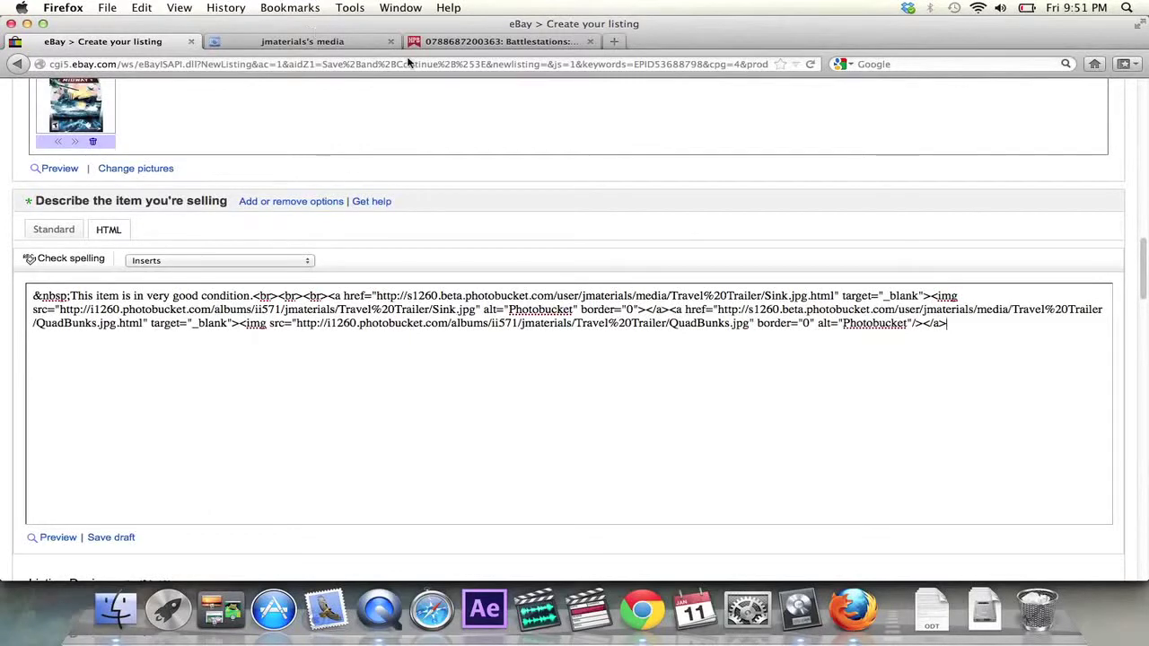
# - Switch to Photobucket, advance to the IMG_8220.jpg photo and copy its HTML code
pyautogui.click(344, 41)
pyautogui.click(713, 280)
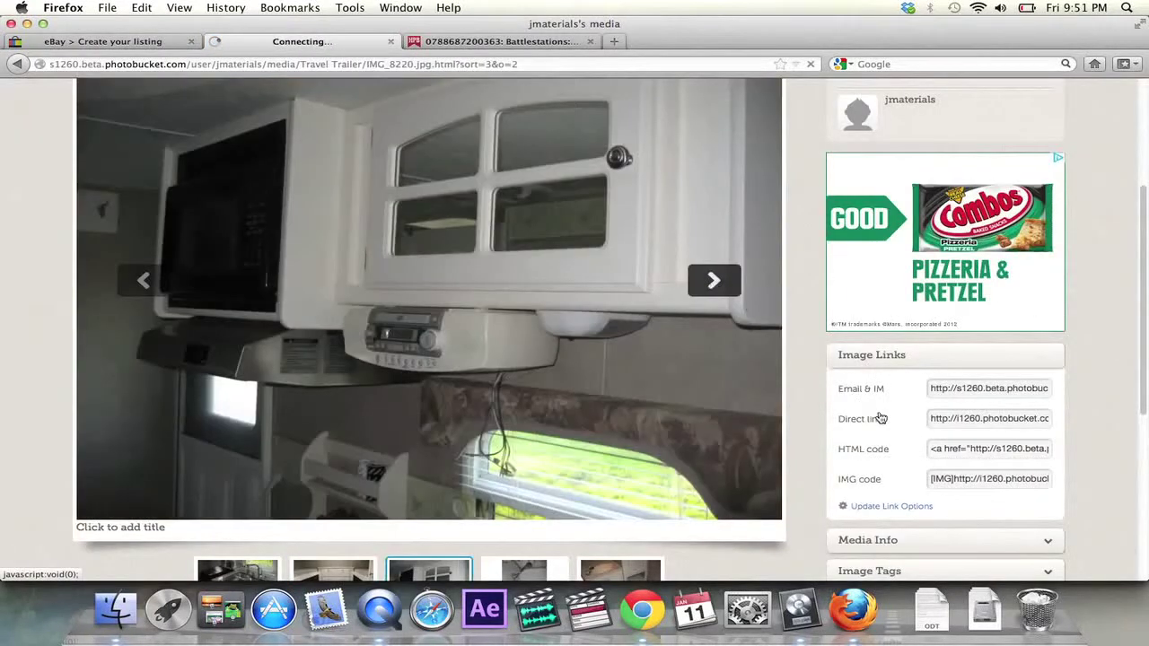
pyautogui.click(966, 450)
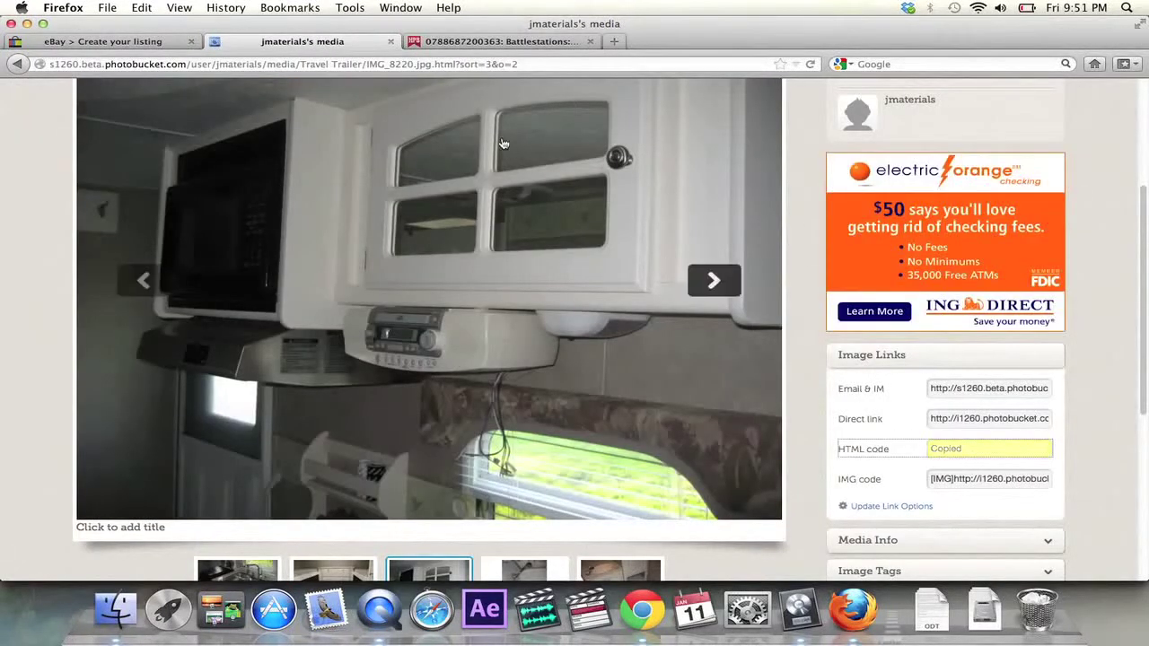
# - Append the copied IMG_8220 code after the QuadBunks photo code in the eBay description's HTML source and switch to the rendered view
pyautogui.click(118, 41)
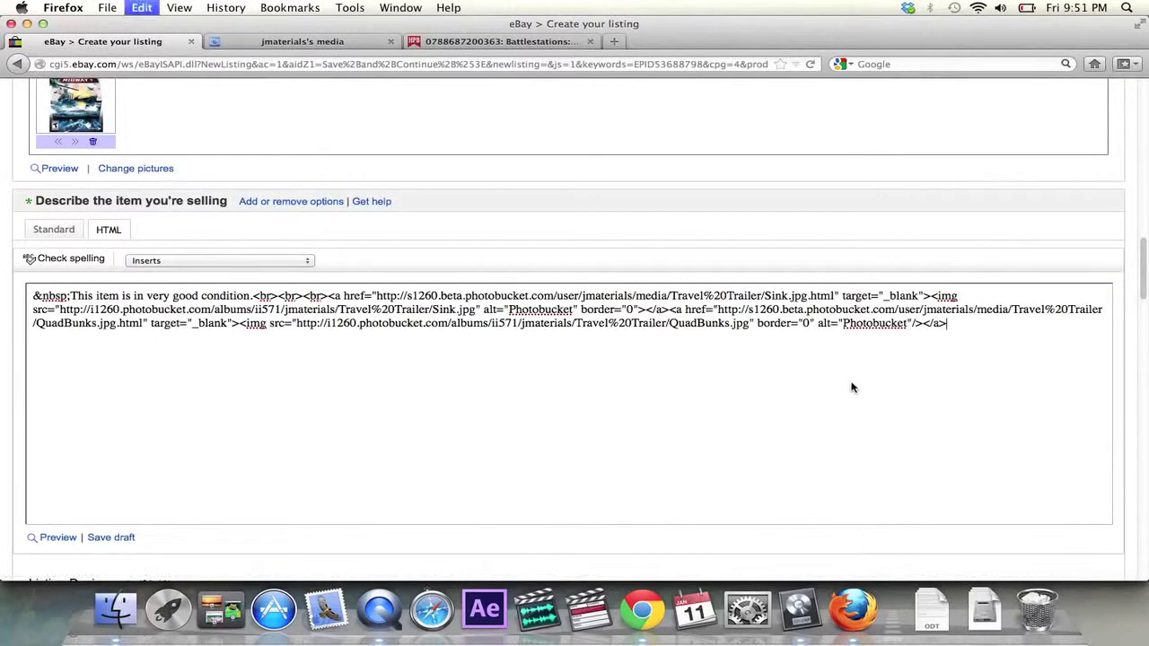
pyautogui.write('<a href="http://s1260.beta.photobucket.com/user/jmaterials/media/Travel%20Trailer/IMG_8220.jpg.html" target="_blank"><img src="http://i1260.photobucket.com/albums/ii571/jmaterials/Travel%20Trailer/IMG_8220.jpg" border="0" alt="Photobucket"/></a>')
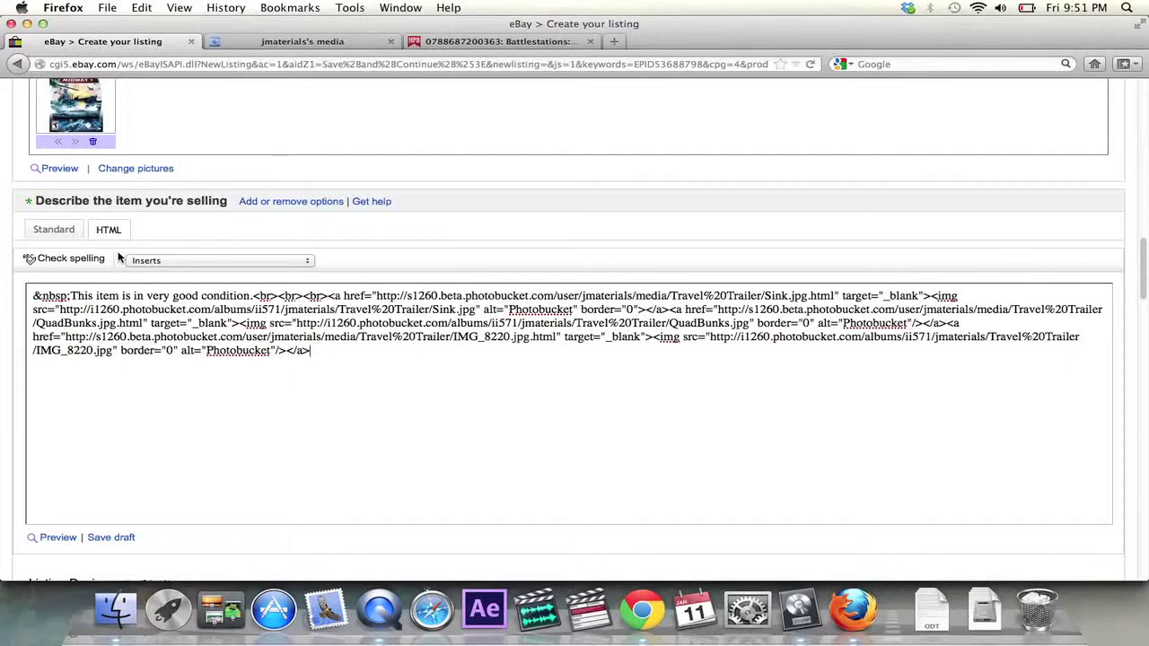
pyautogui.click(54, 229)
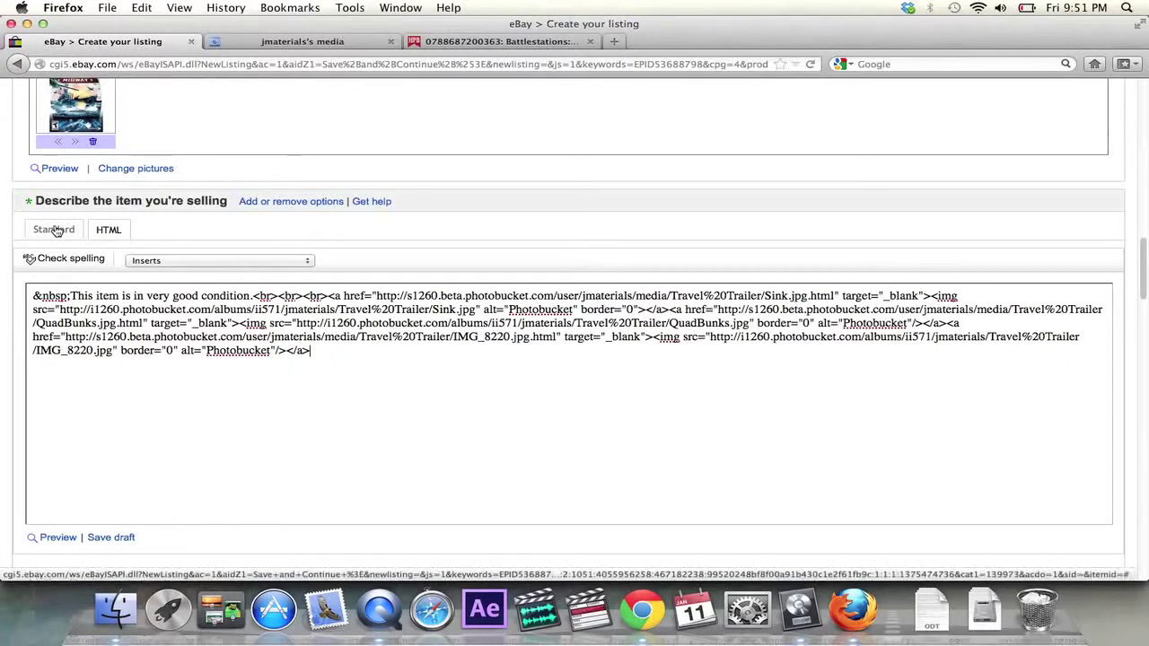
# - Examine the three embedded photos in the rendered description and compare them with the HTML source
pyautogui.scroll(-5, 456, 452)
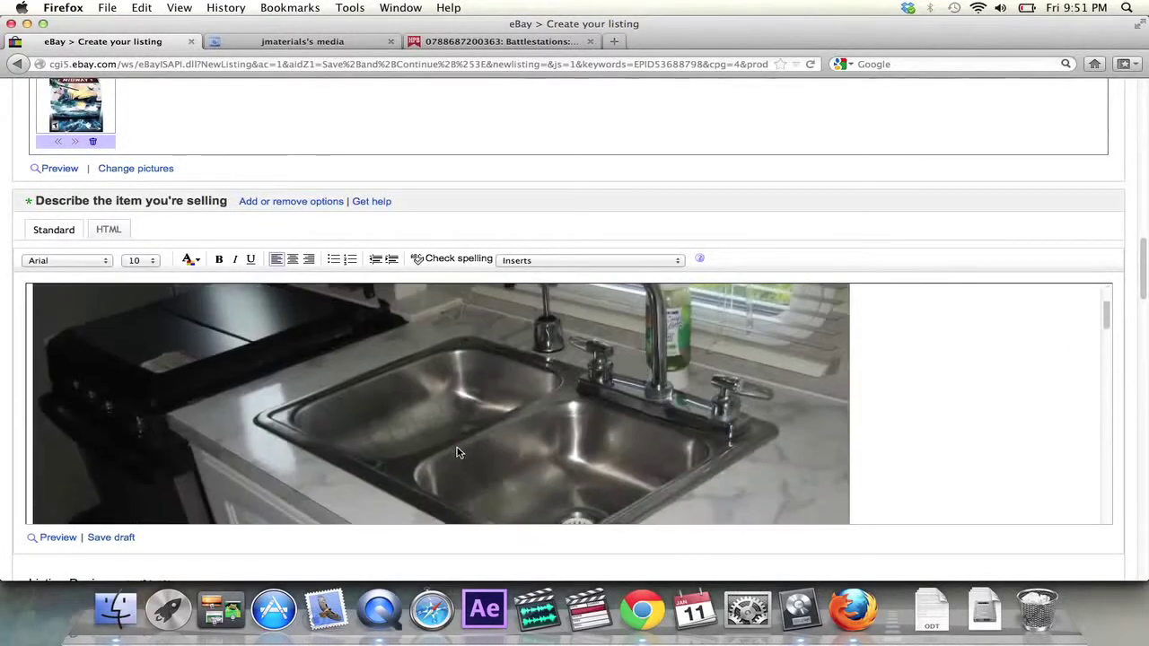
pyautogui.scroll(-10, 455, 452)
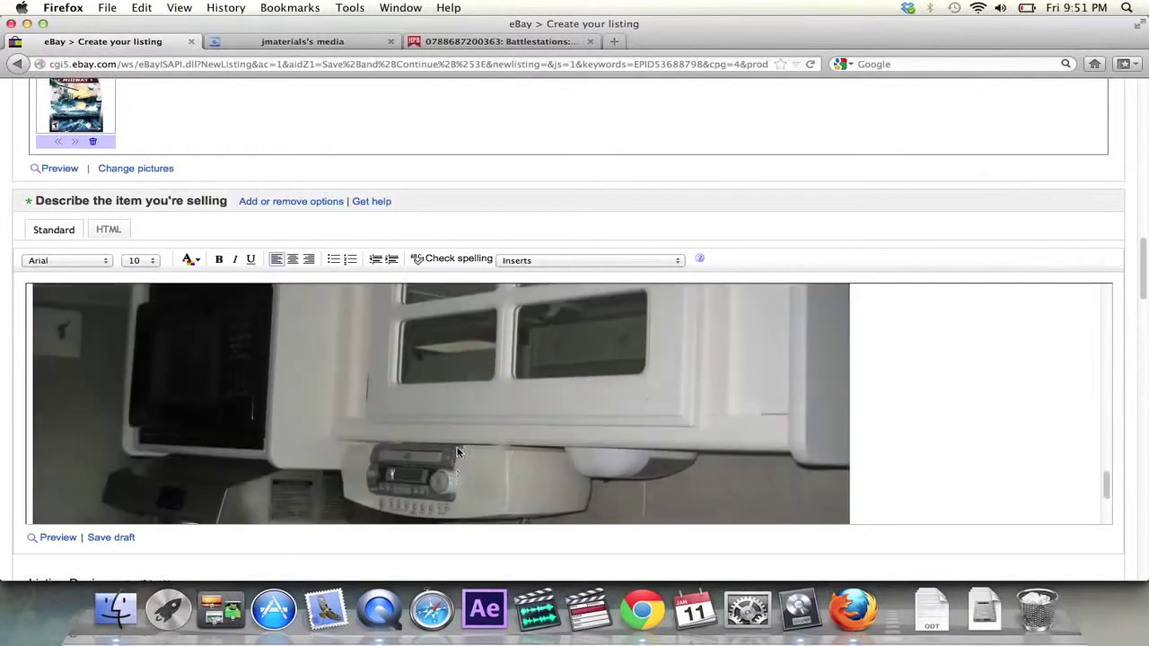
pyautogui.scroll(10, 456, 452)
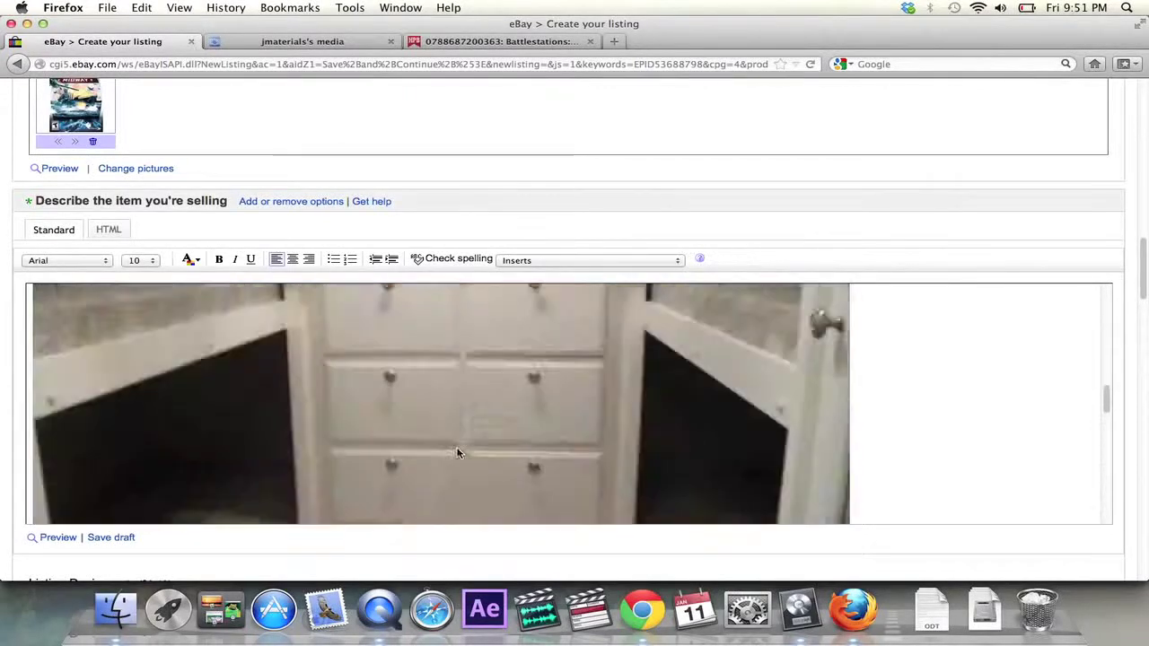
pyautogui.scroll(5, 456, 451)
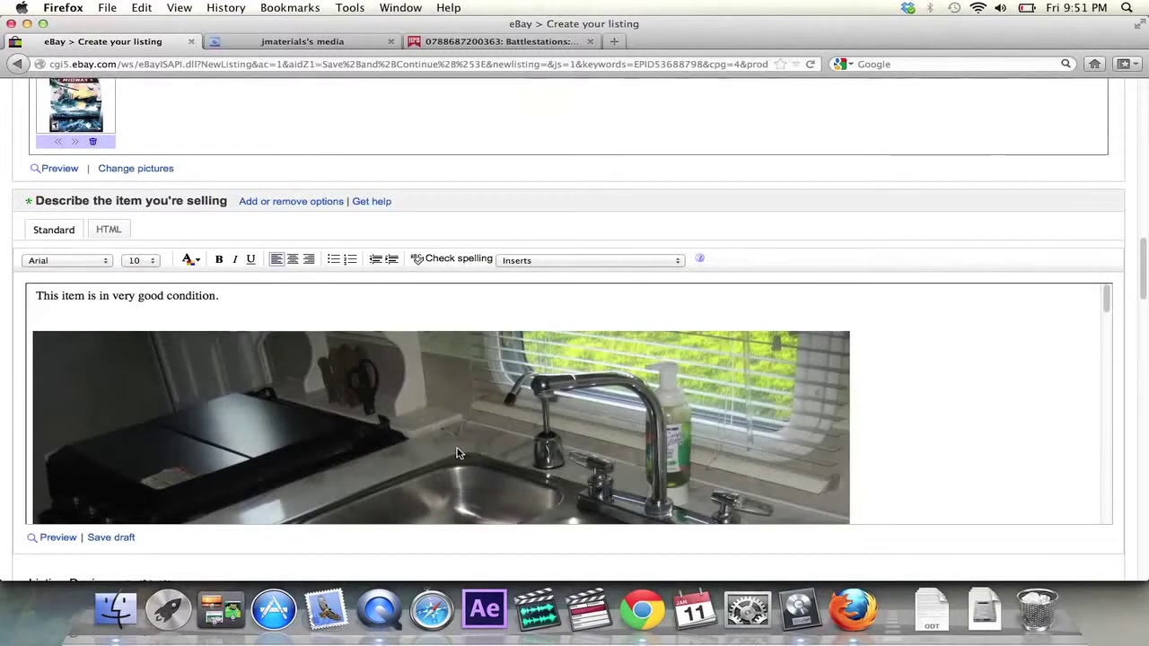
pyautogui.click(107, 230)
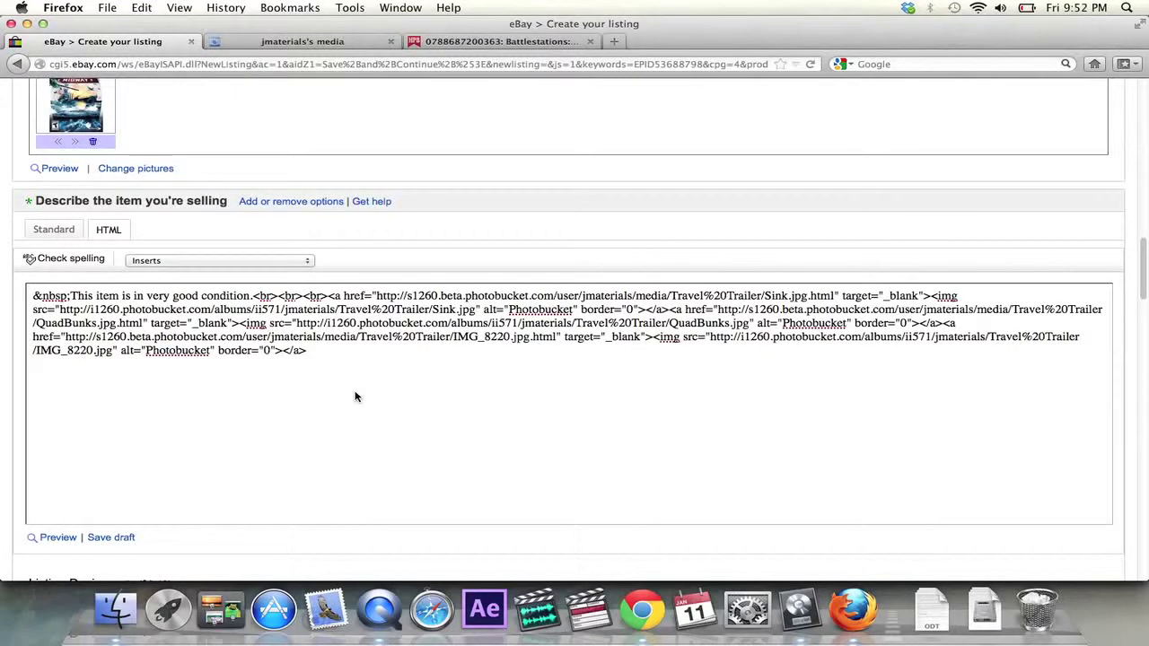
pyautogui.click(61, 230)
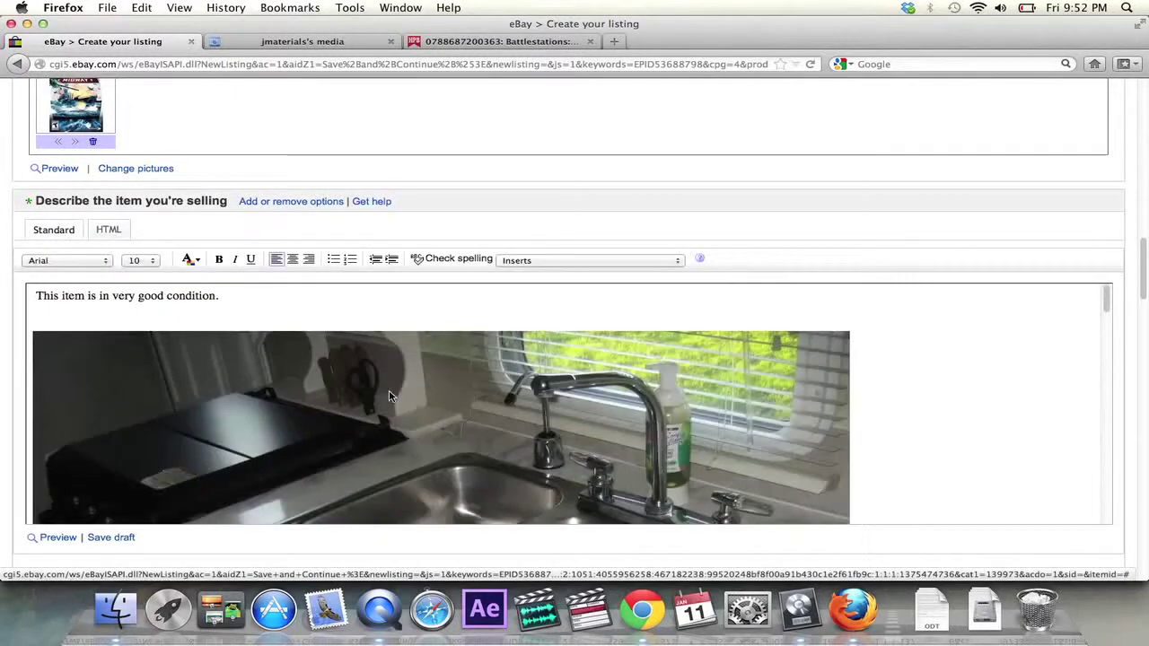
pyautogui.scroll(-10, 534, 414)
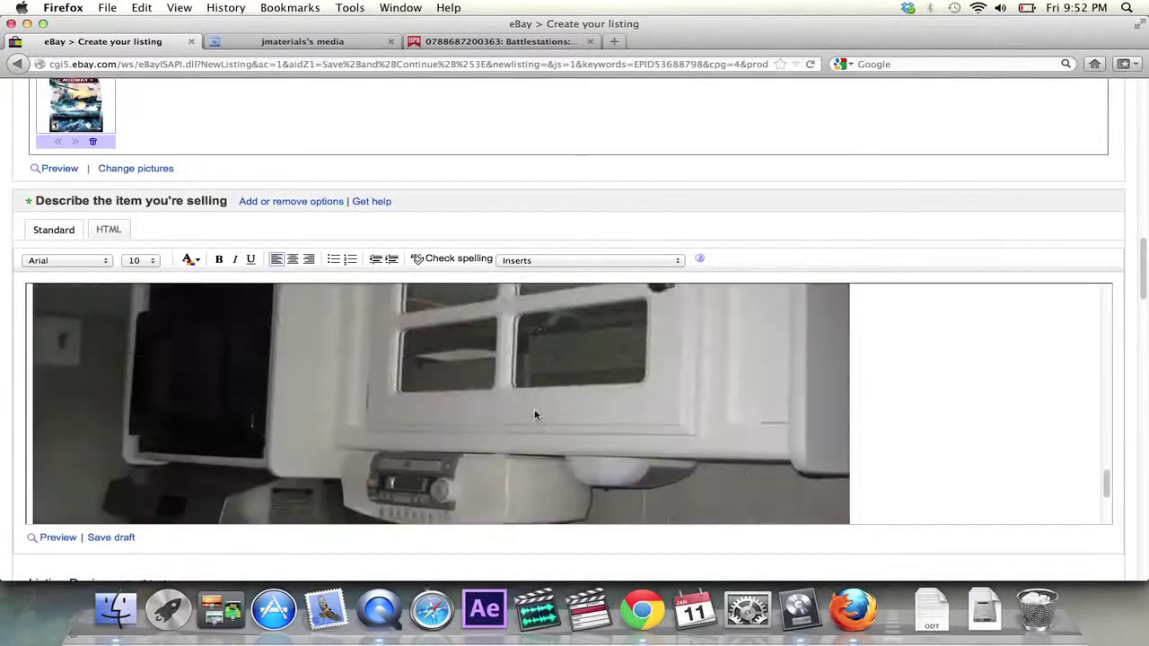
pyautogui.scroll(10, 534, 414)
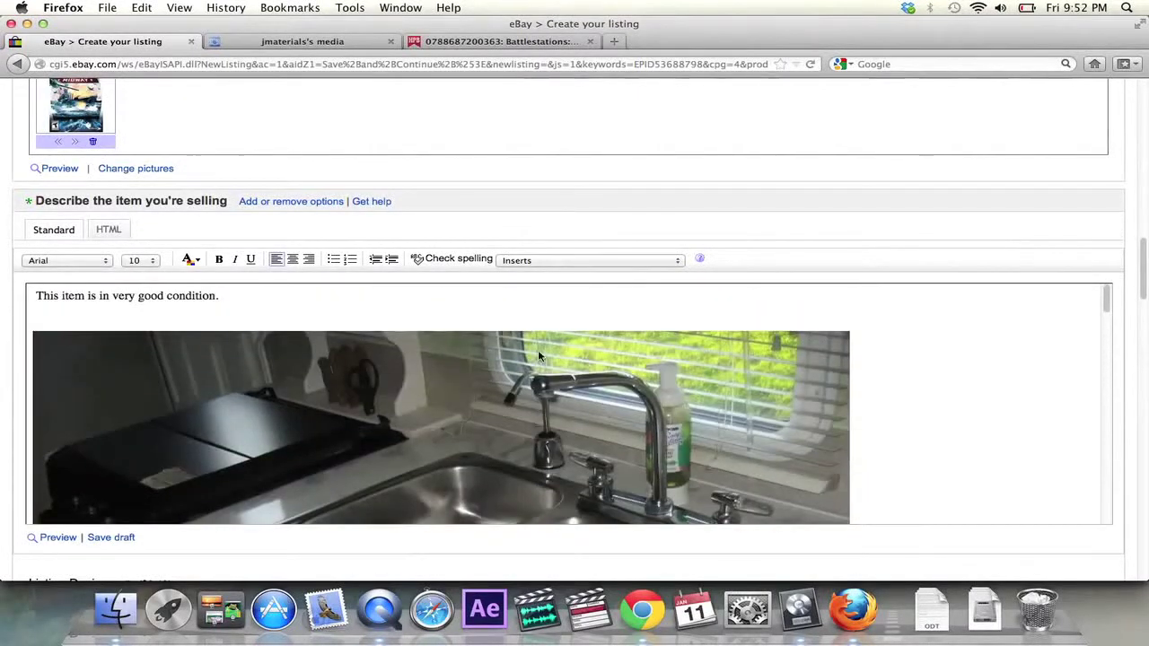
# - Change the selling format to Online Auction and set the starting price to $.99
pyautogui.scroll(10, 1037, 205)
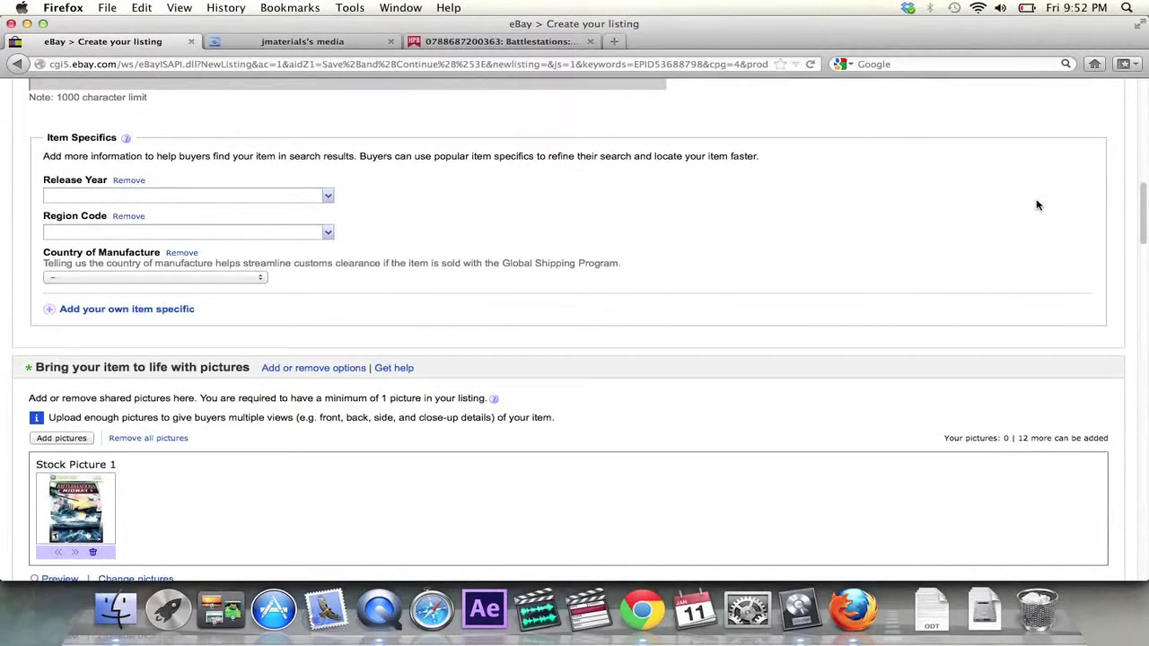
pyautogui.scroll(-20, 1067, 406)
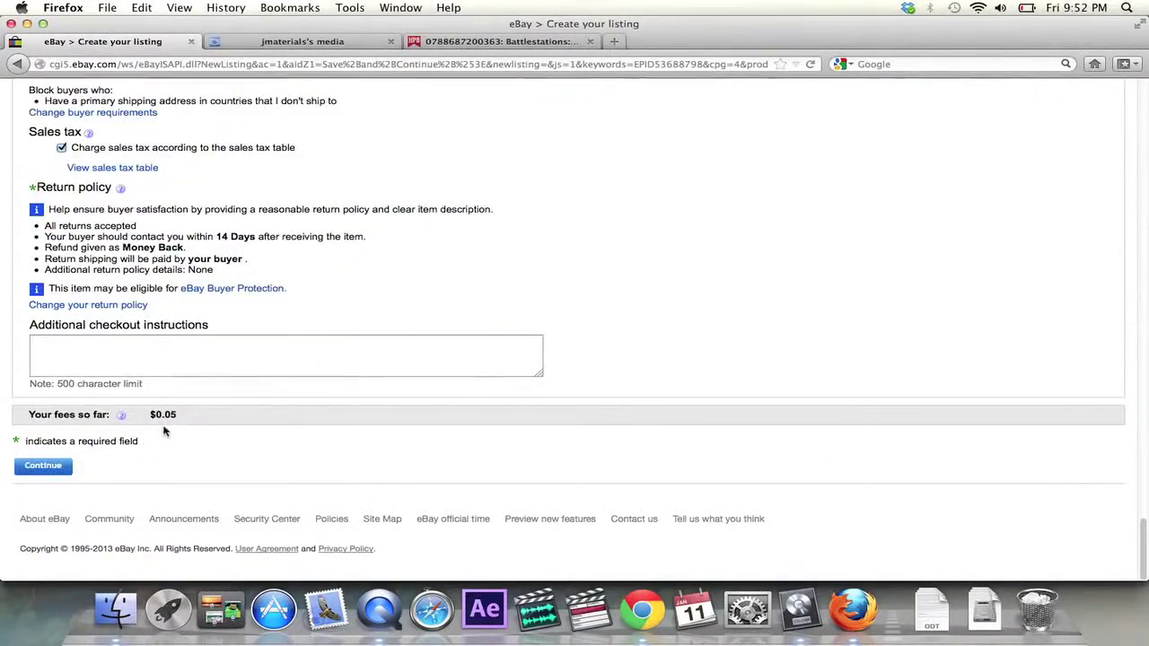
pyautogui.scroll(6, 180, 423)
pyautogui.scroll(2, 197, 423)
pyautogui.scroll(-4, 198, 423)
pyautogui.scroll(4, 198, 423)
pyautogui.scroll(15, 198, 423)
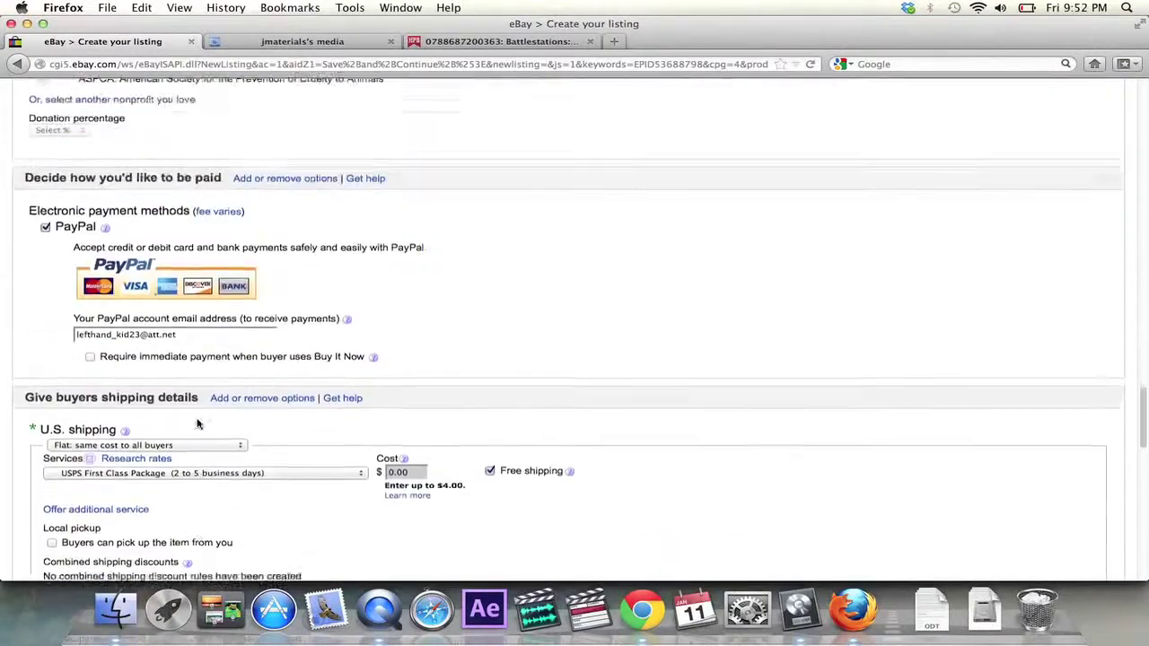
pyautogui.scroll(-2, 198, 423)
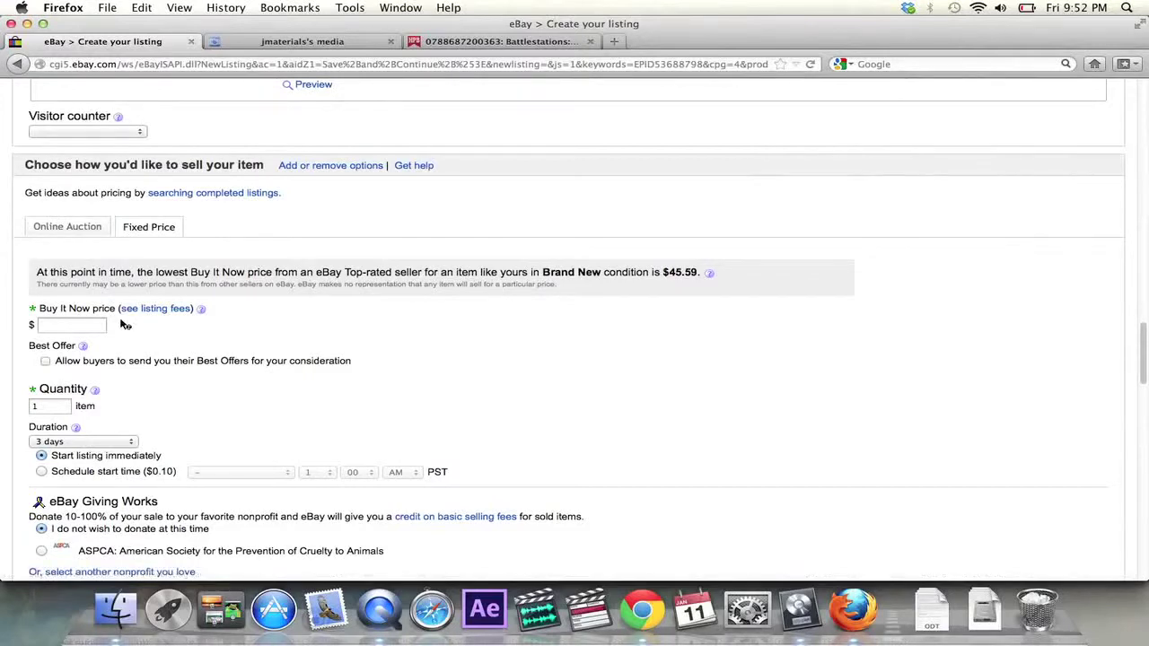
pyautogui.click(62, 236)
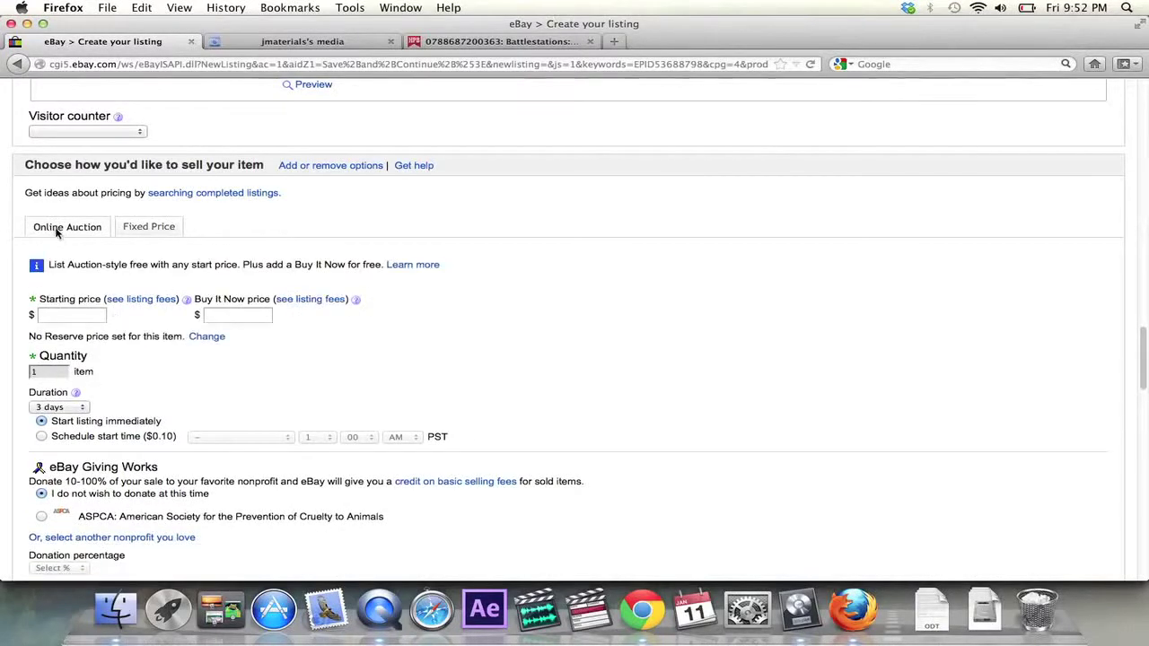
pyautogui.click(73, 319)
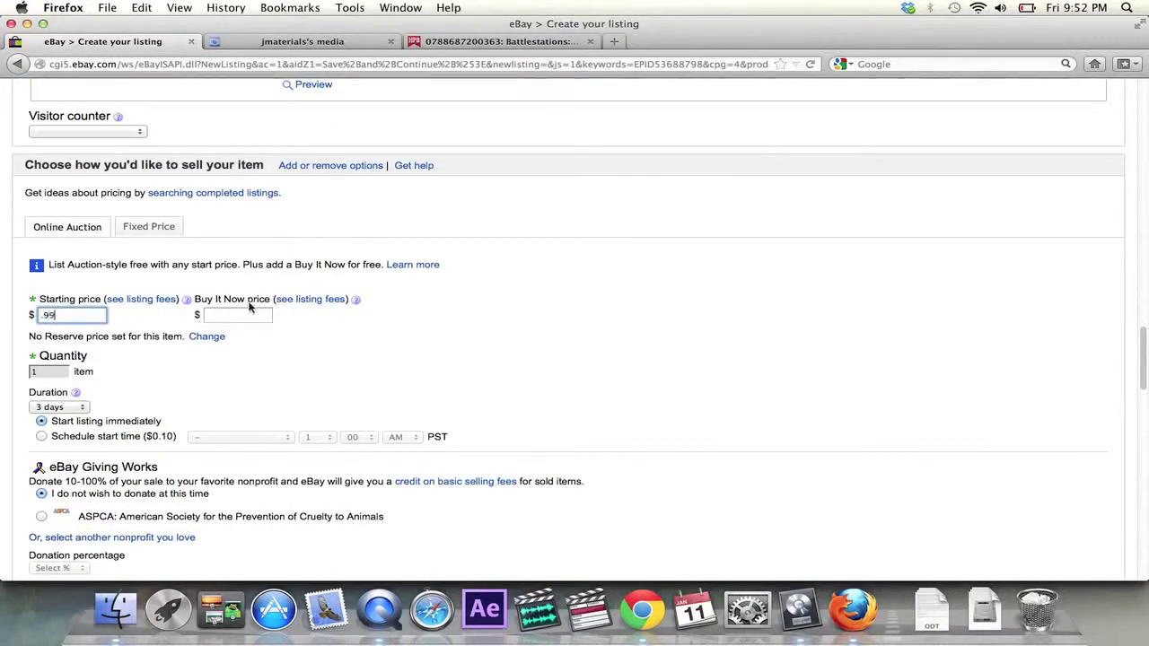
# - Set the item's condition to Very Good
pyautogui.scroll(15, 360, 332)
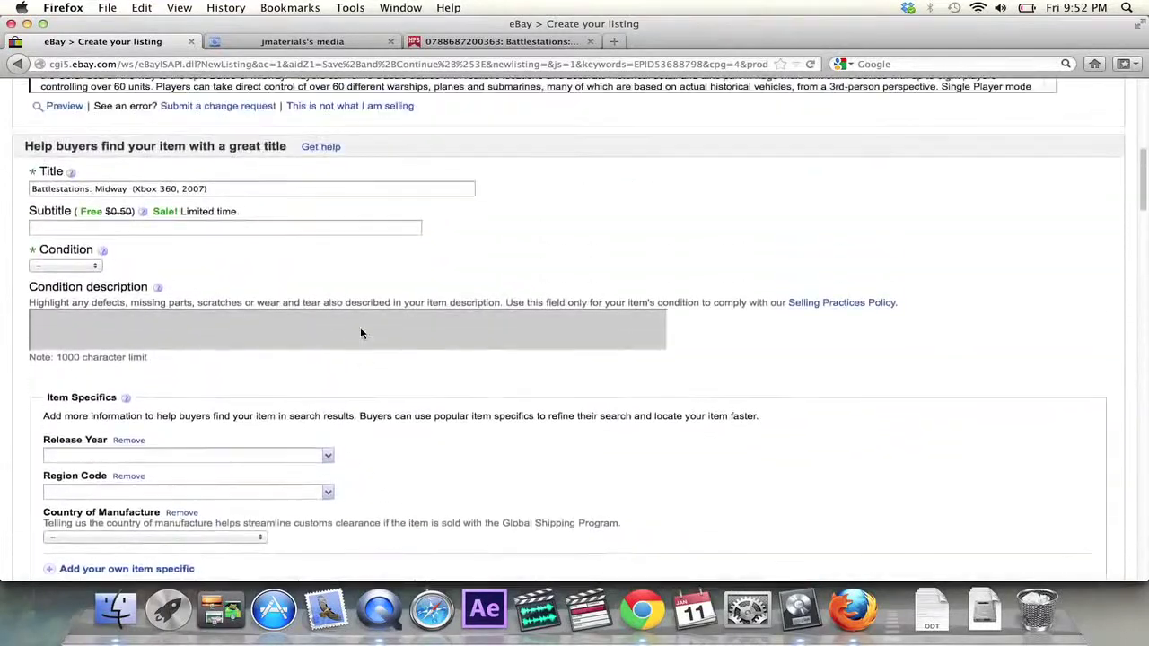
pyautogui.scroll(3, 359, 332)
pyautogui.click(79, 432)
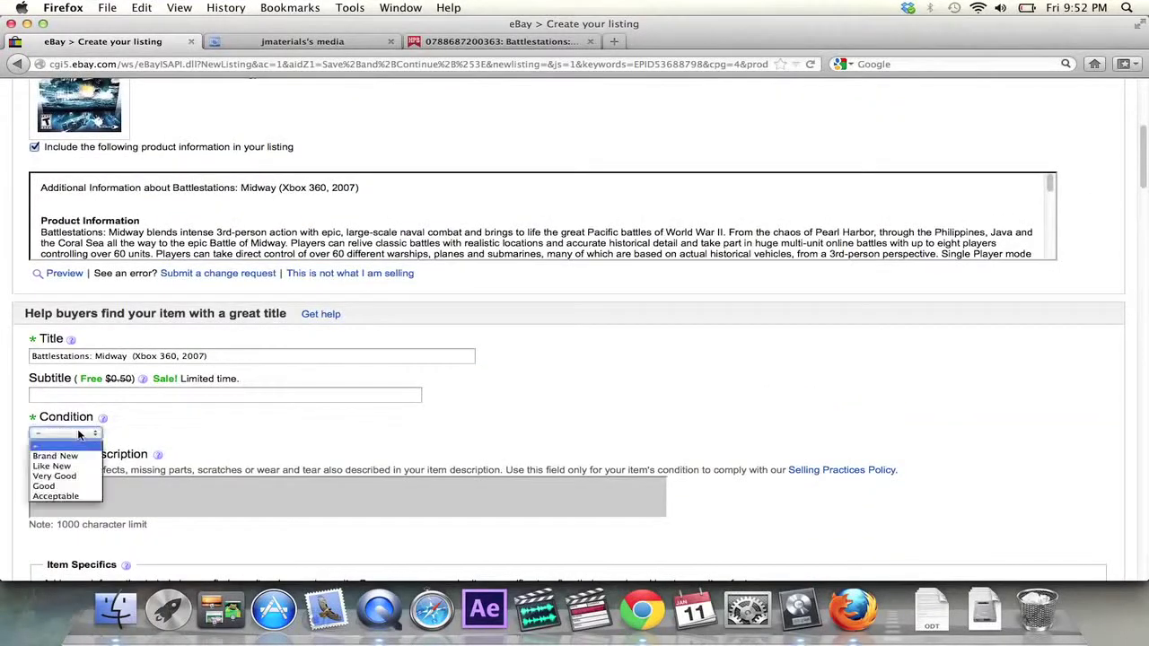
pyautogui.click(74, 476)
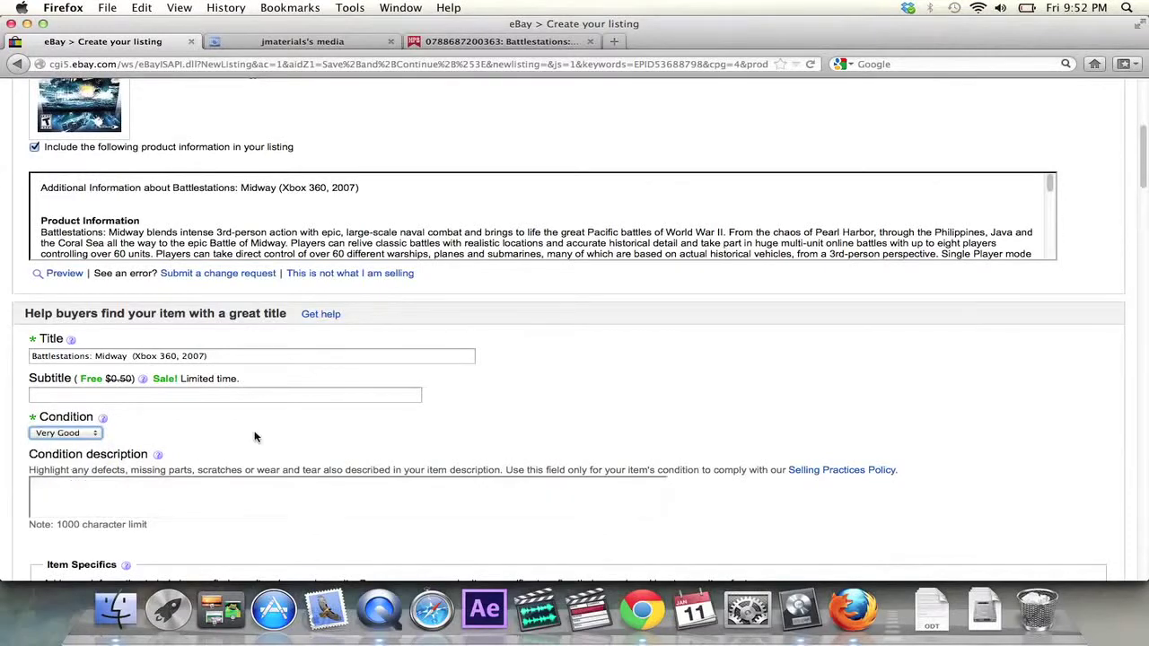
# - Continue to the listing review and open the listing preview in an enlarged window
pyautogui.scroll(-20, 256, 438)
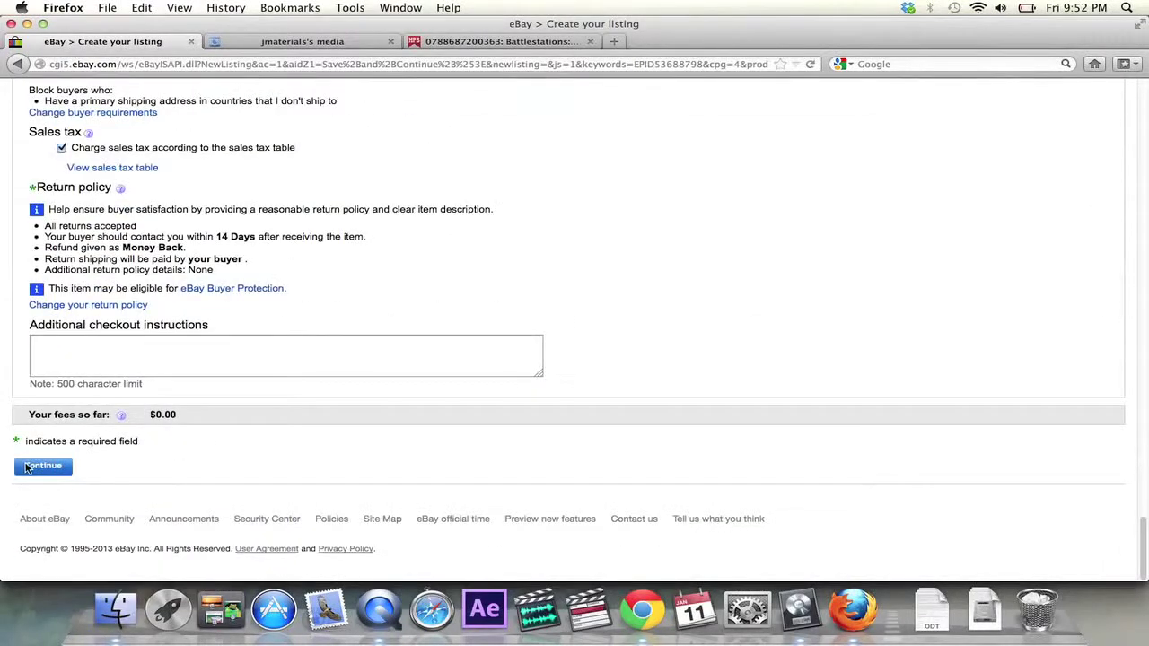
pyautogui.click(27, 466)
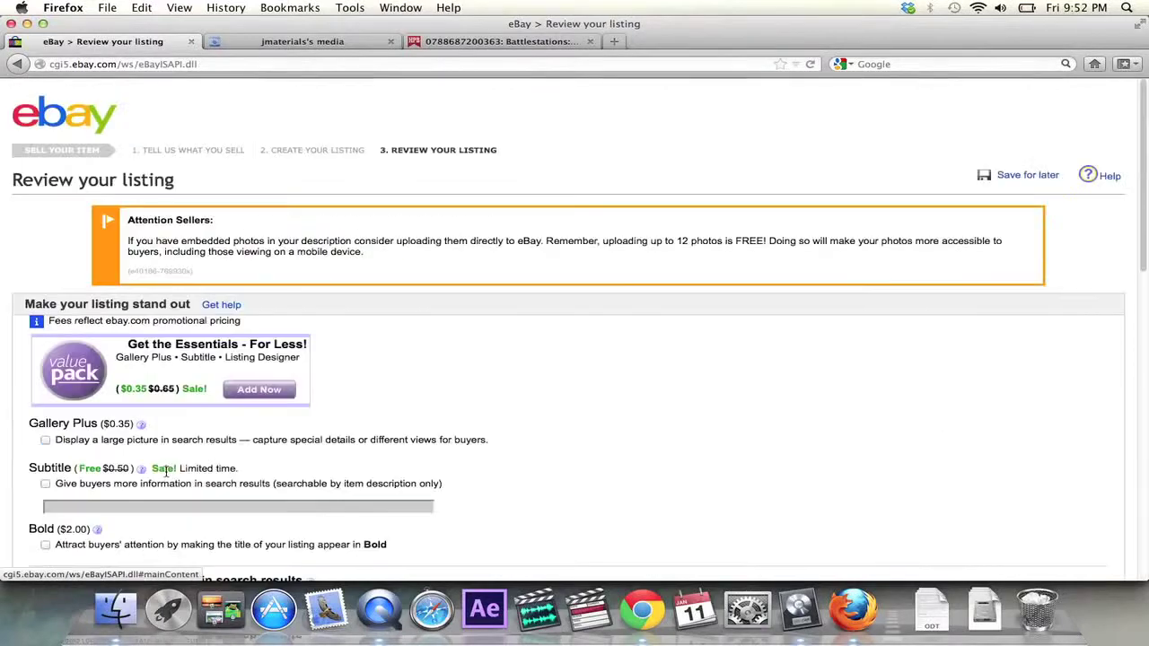
pyautogui.scroll(-10, 459, 470)
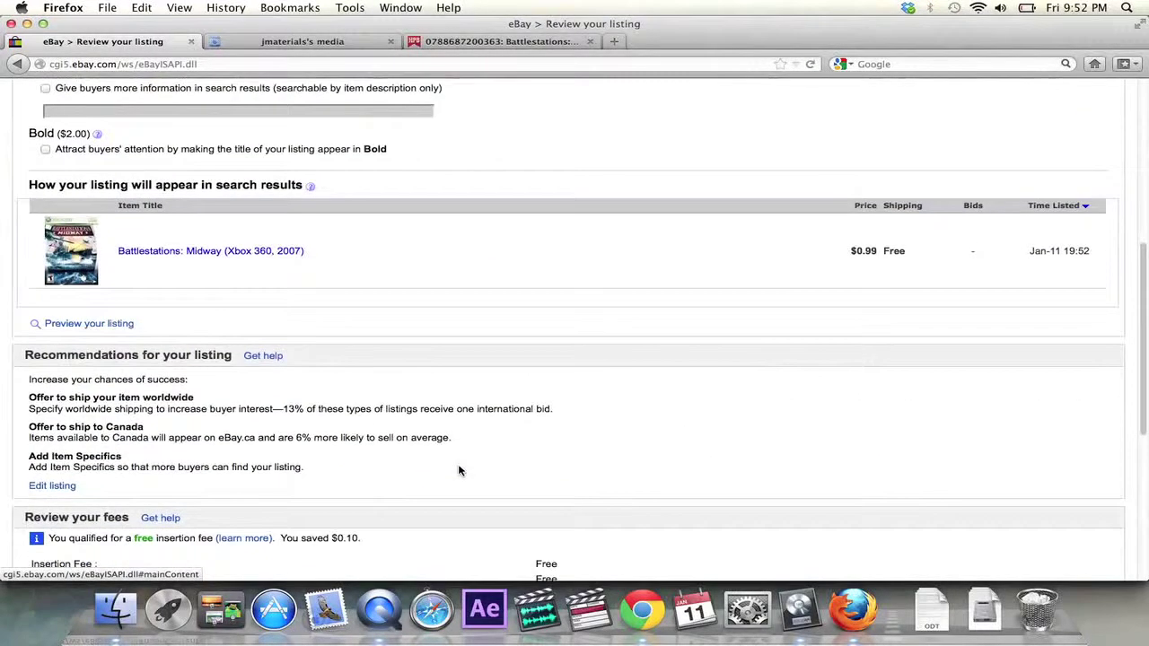
pyautogui.scroll(-5, 458, 470)
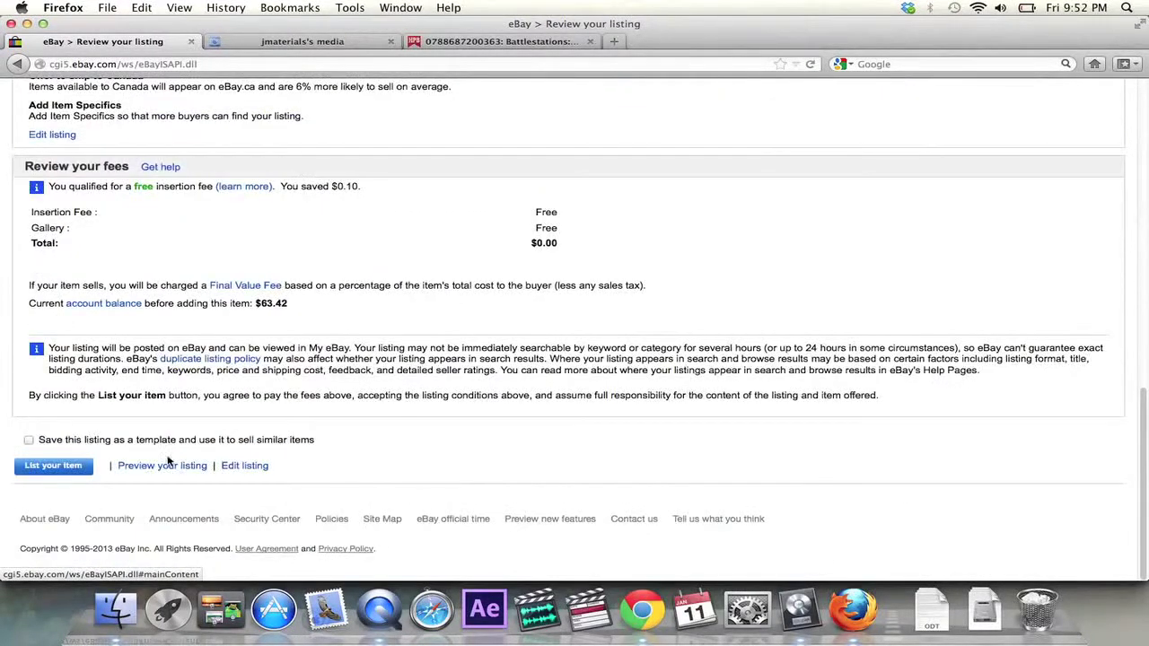
pyautogui.click(168, 464)
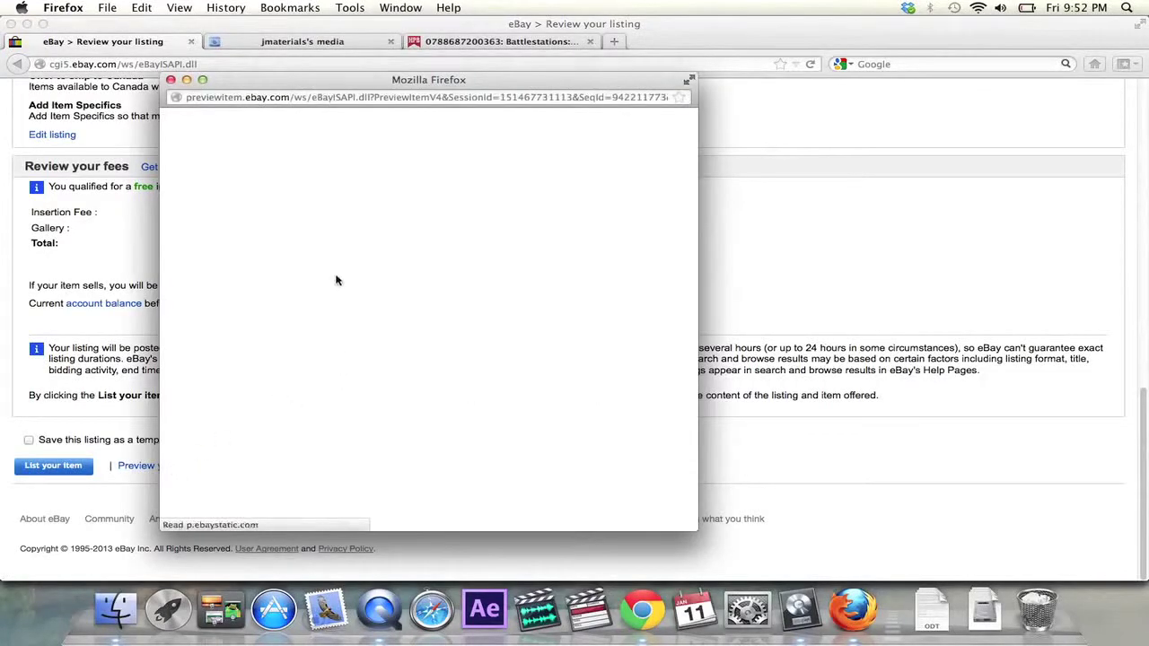
pyautogui.click(203, 80)
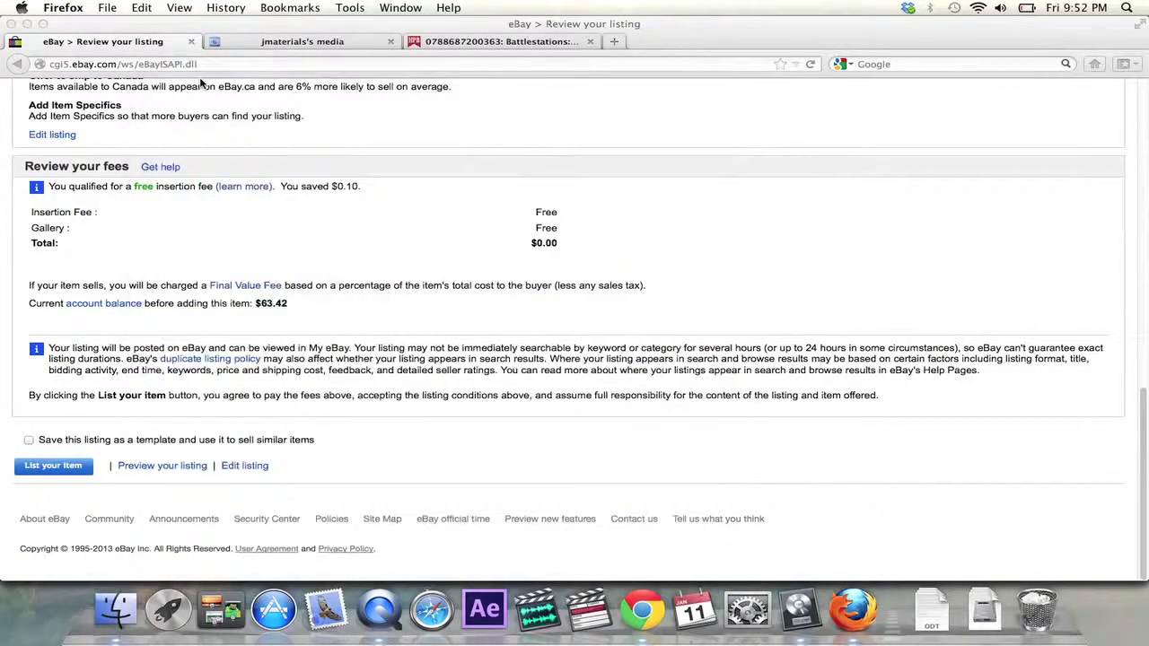
# - Examine the description text and the embedded photos in the listing preview, dismissing the battery warning
pyautogui.scroll(-5, 302, 295)
pyautogui.scroll(-10, 303, 294)
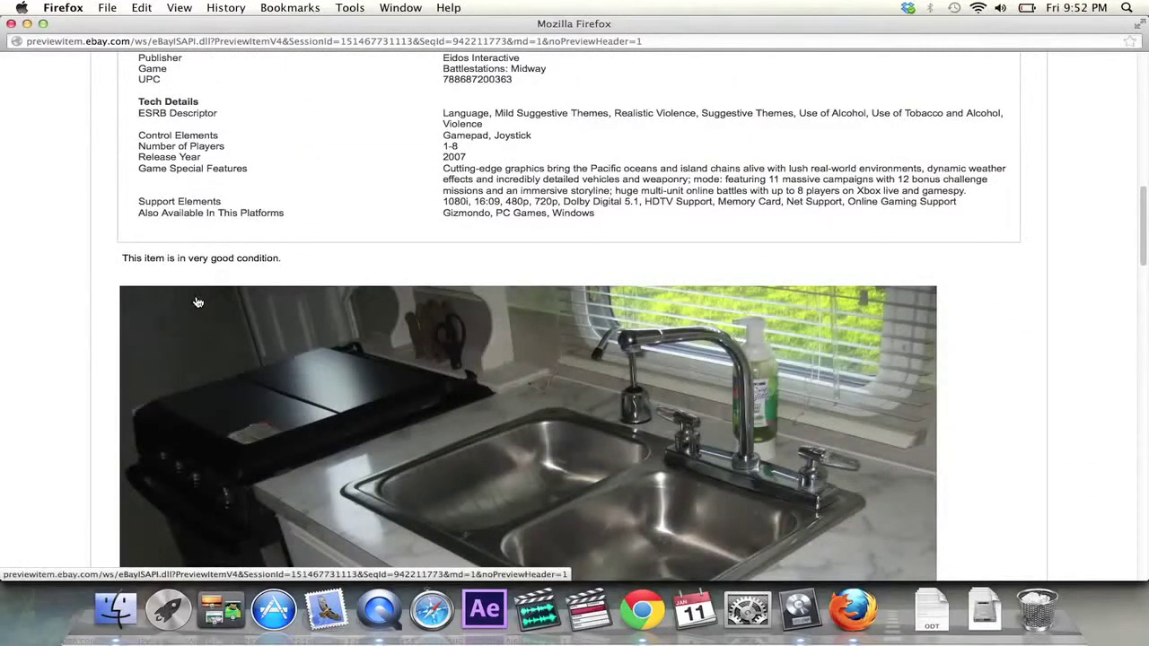
pyautogui.scroll(-10, 283, 345)
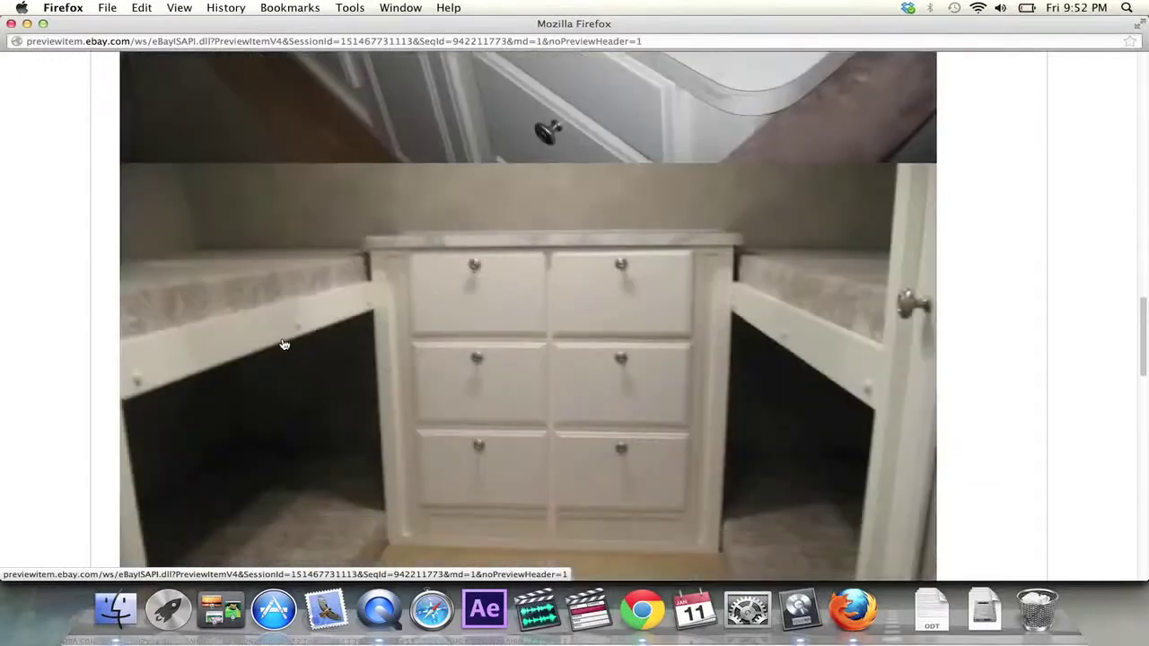
pyautogui.scroll(-10, 284, 345)
pyautogui.scroll(7, 284, 345)
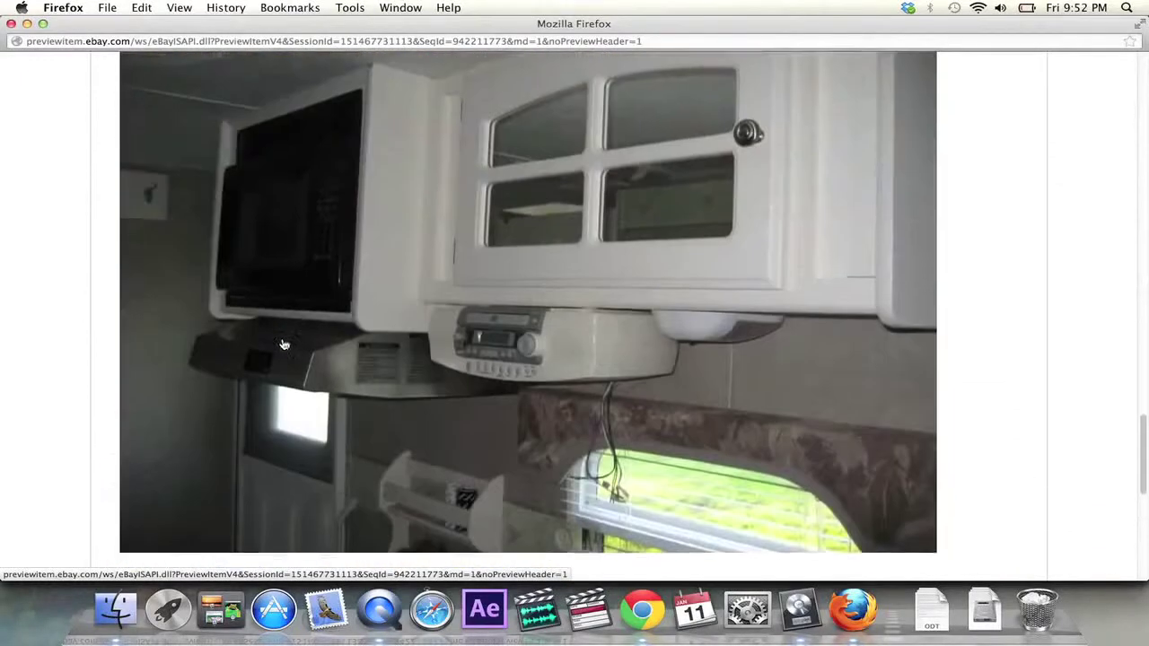
pyautogui.scroll(6, 283, 345)
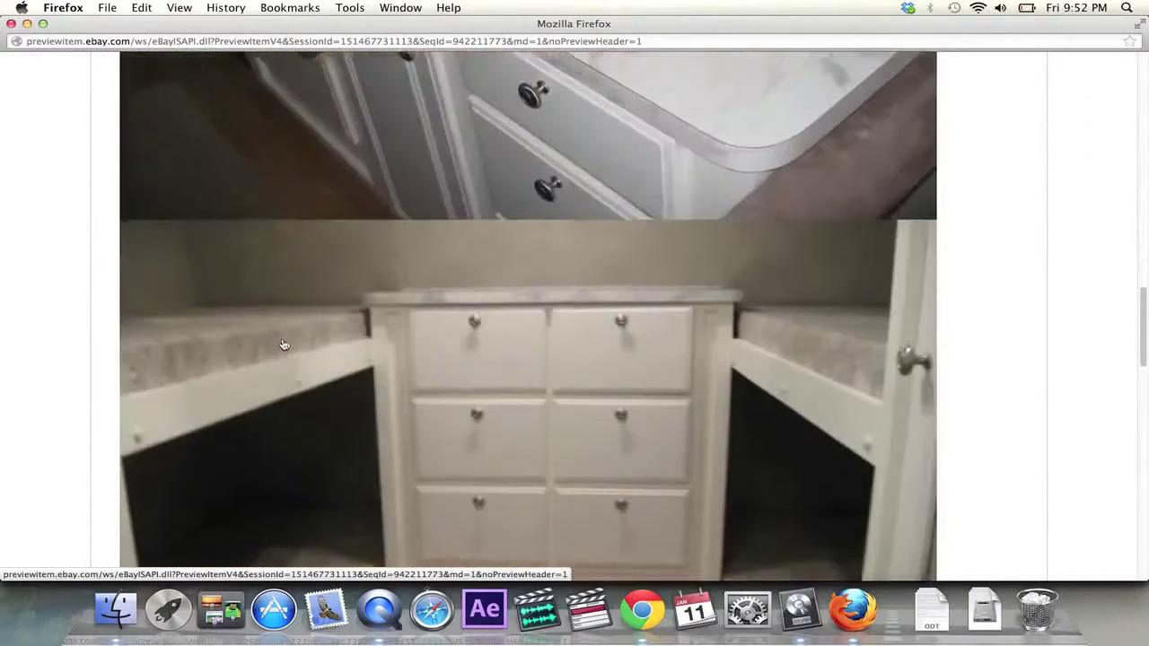
pyautogui.scroll(3, 283, 344)
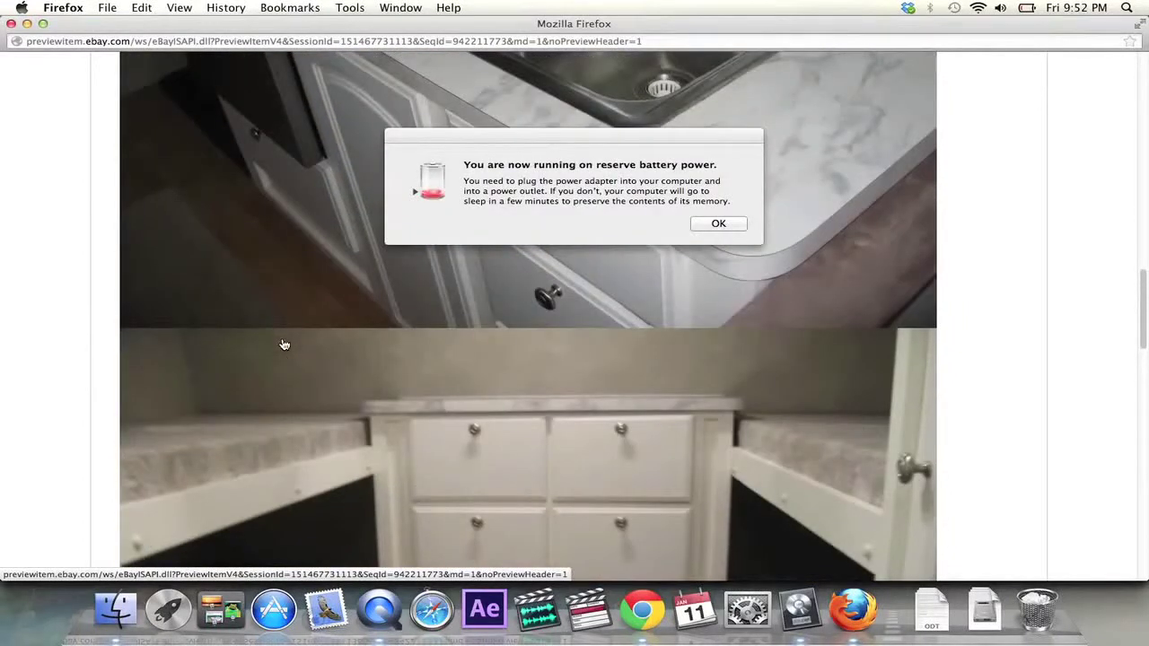
pyautogui.click(717, 224)
pyautogui.scroll(12, 617, 375)
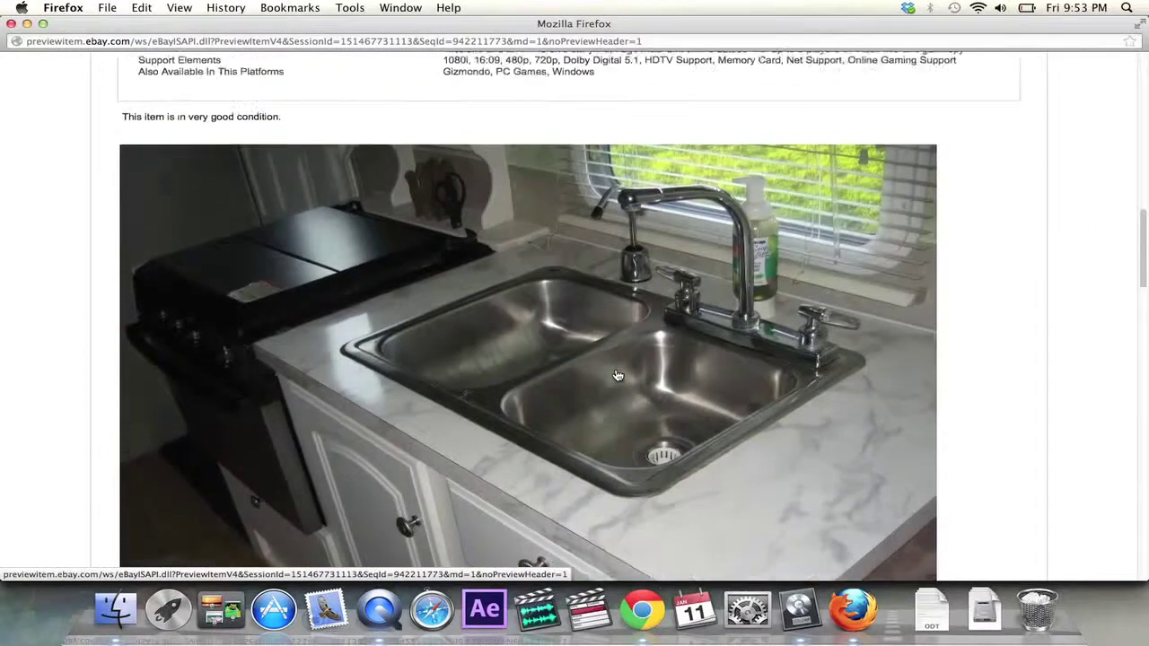
pyautogui.scroll(6, 617, 375)
pyautogui.scroll(-8, 616, 375)
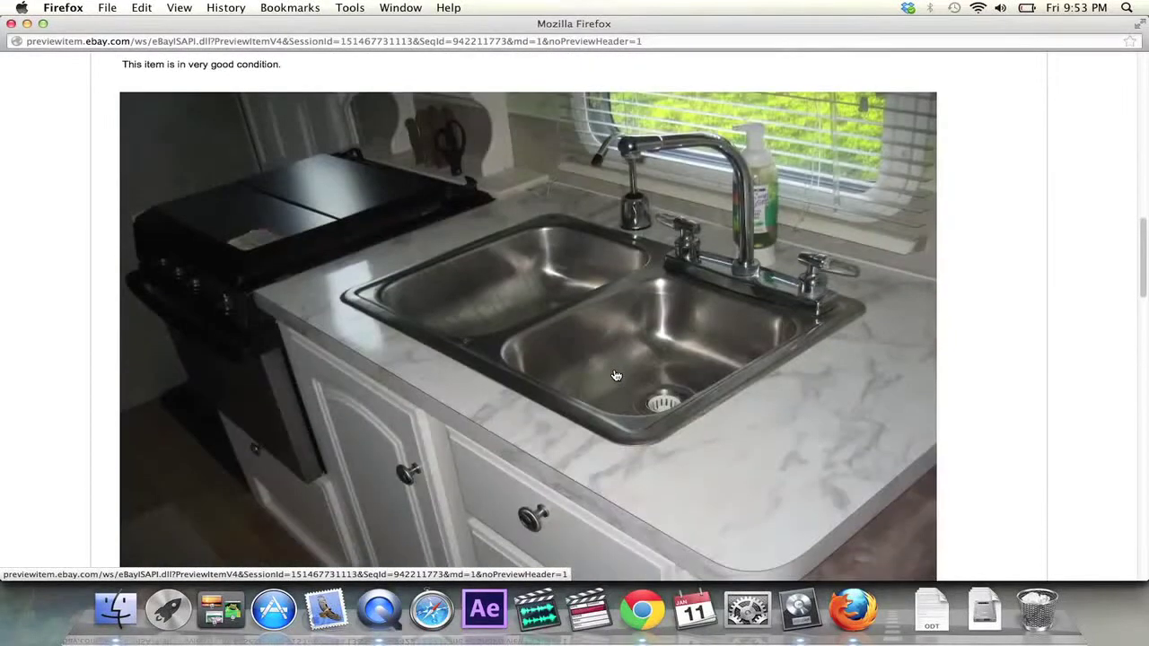